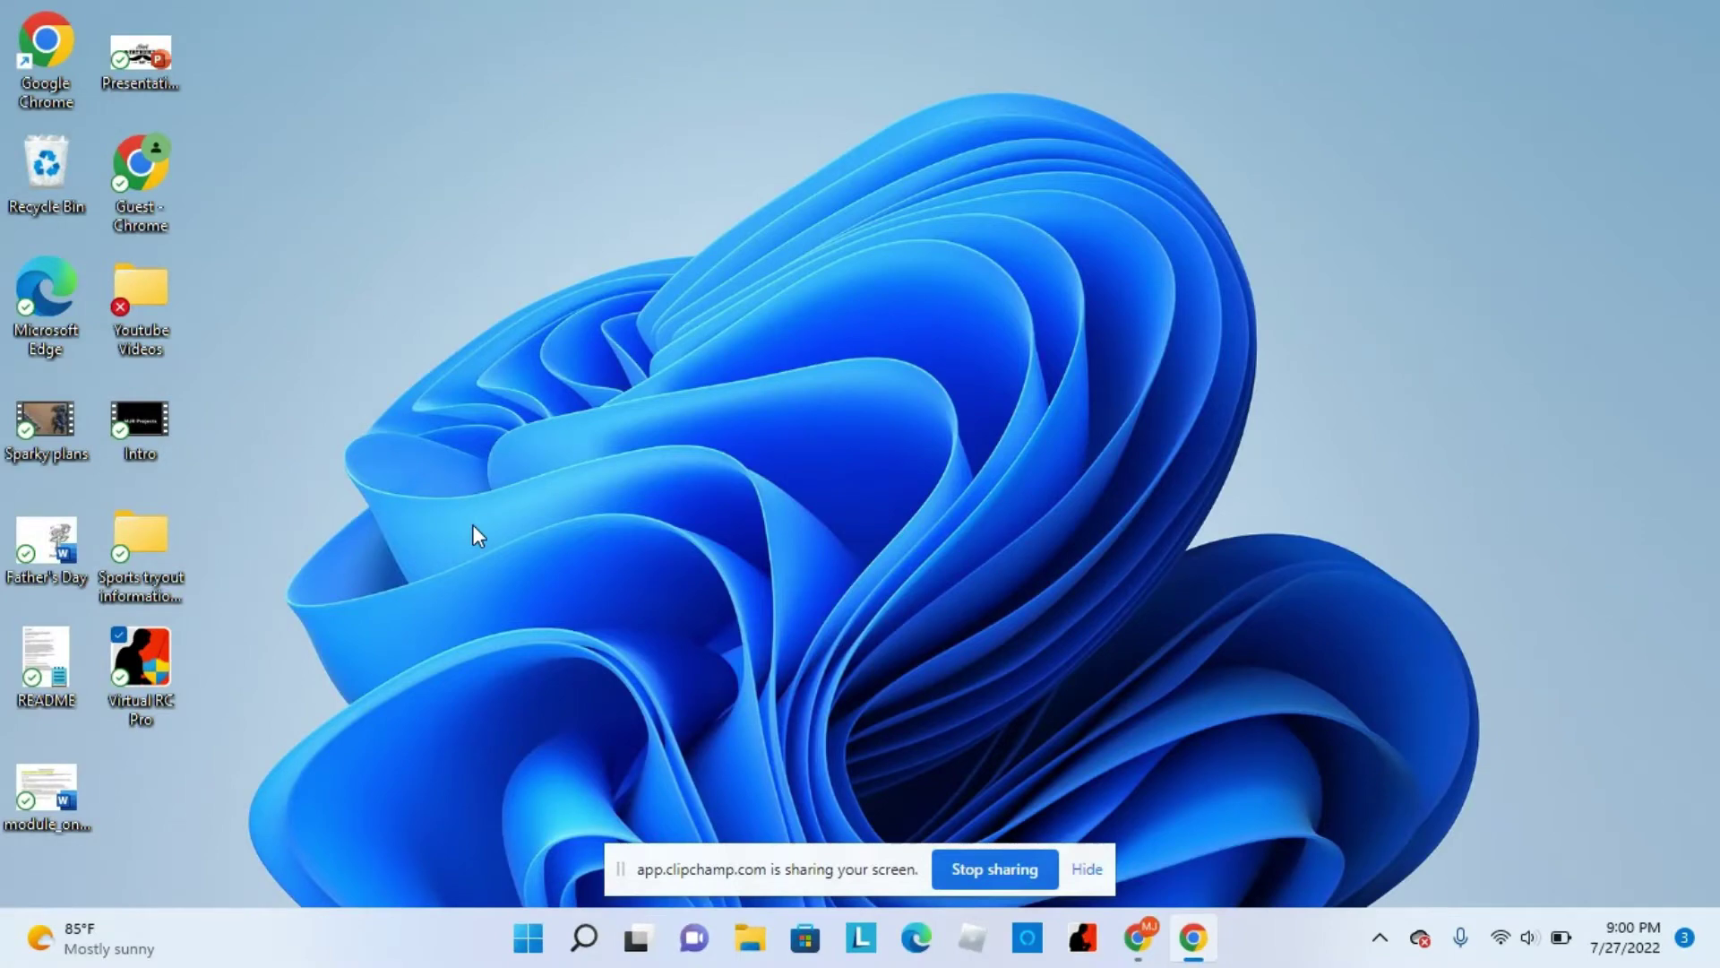
Step: Search Windows for "usb", open the USB game controller setup, and show the PPM controller's properties
left_click(527, 939)
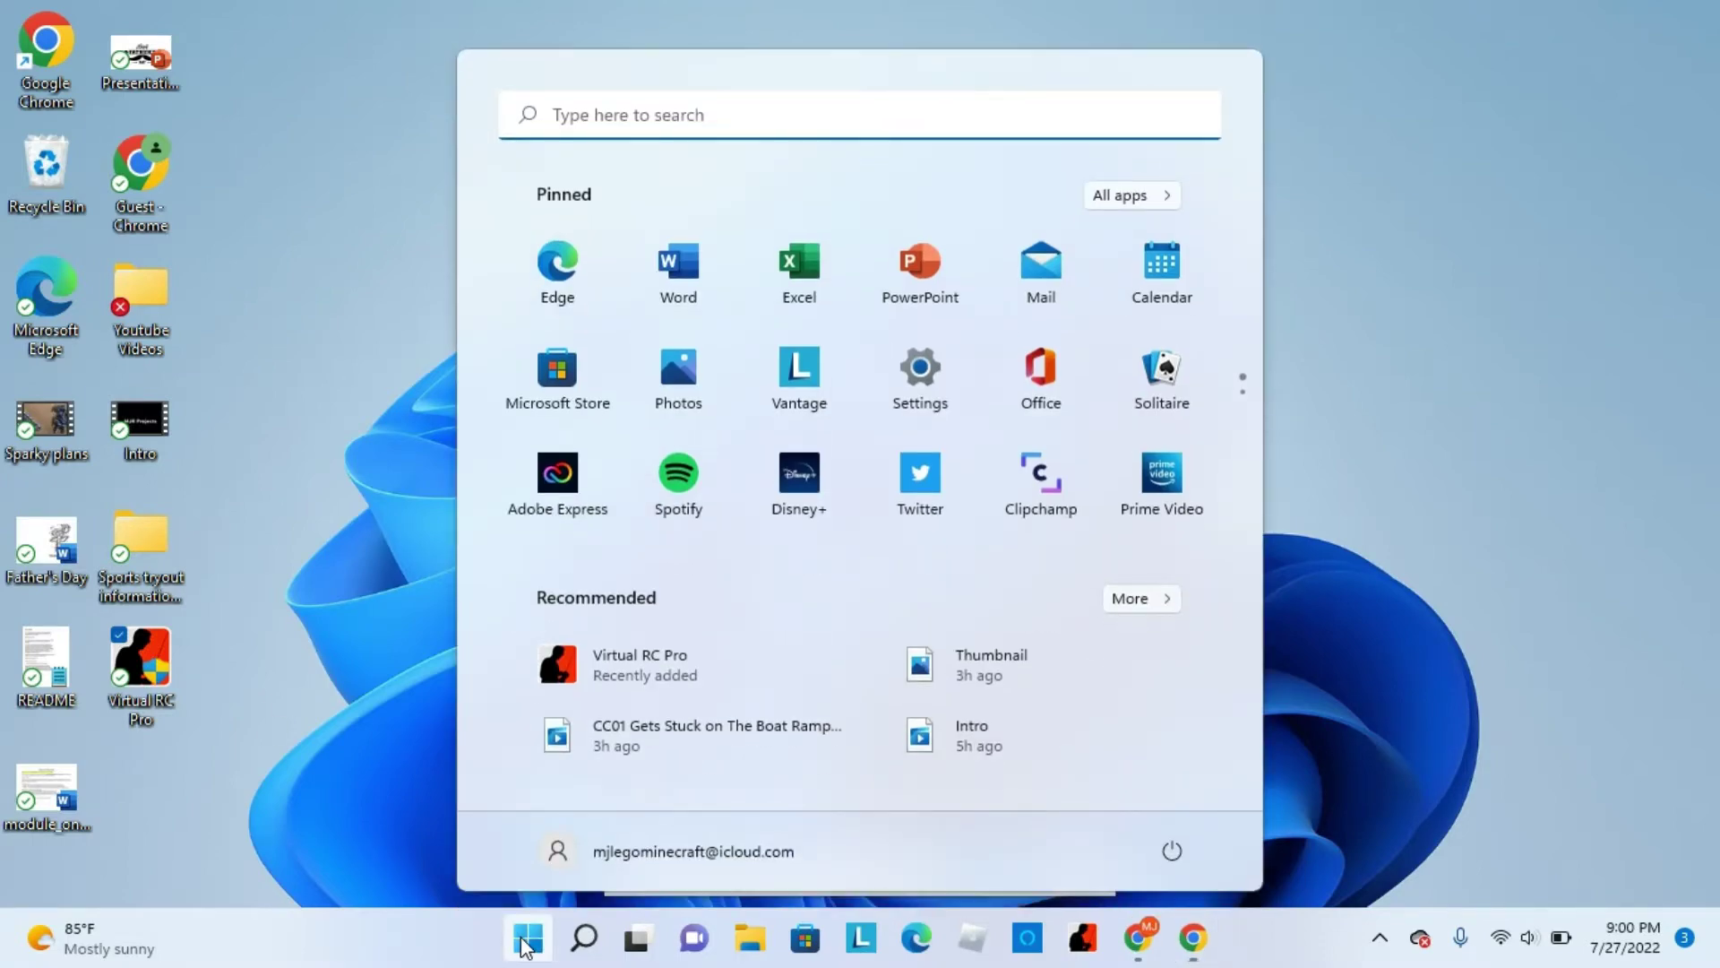
left_click(584, 938)
type("usb")
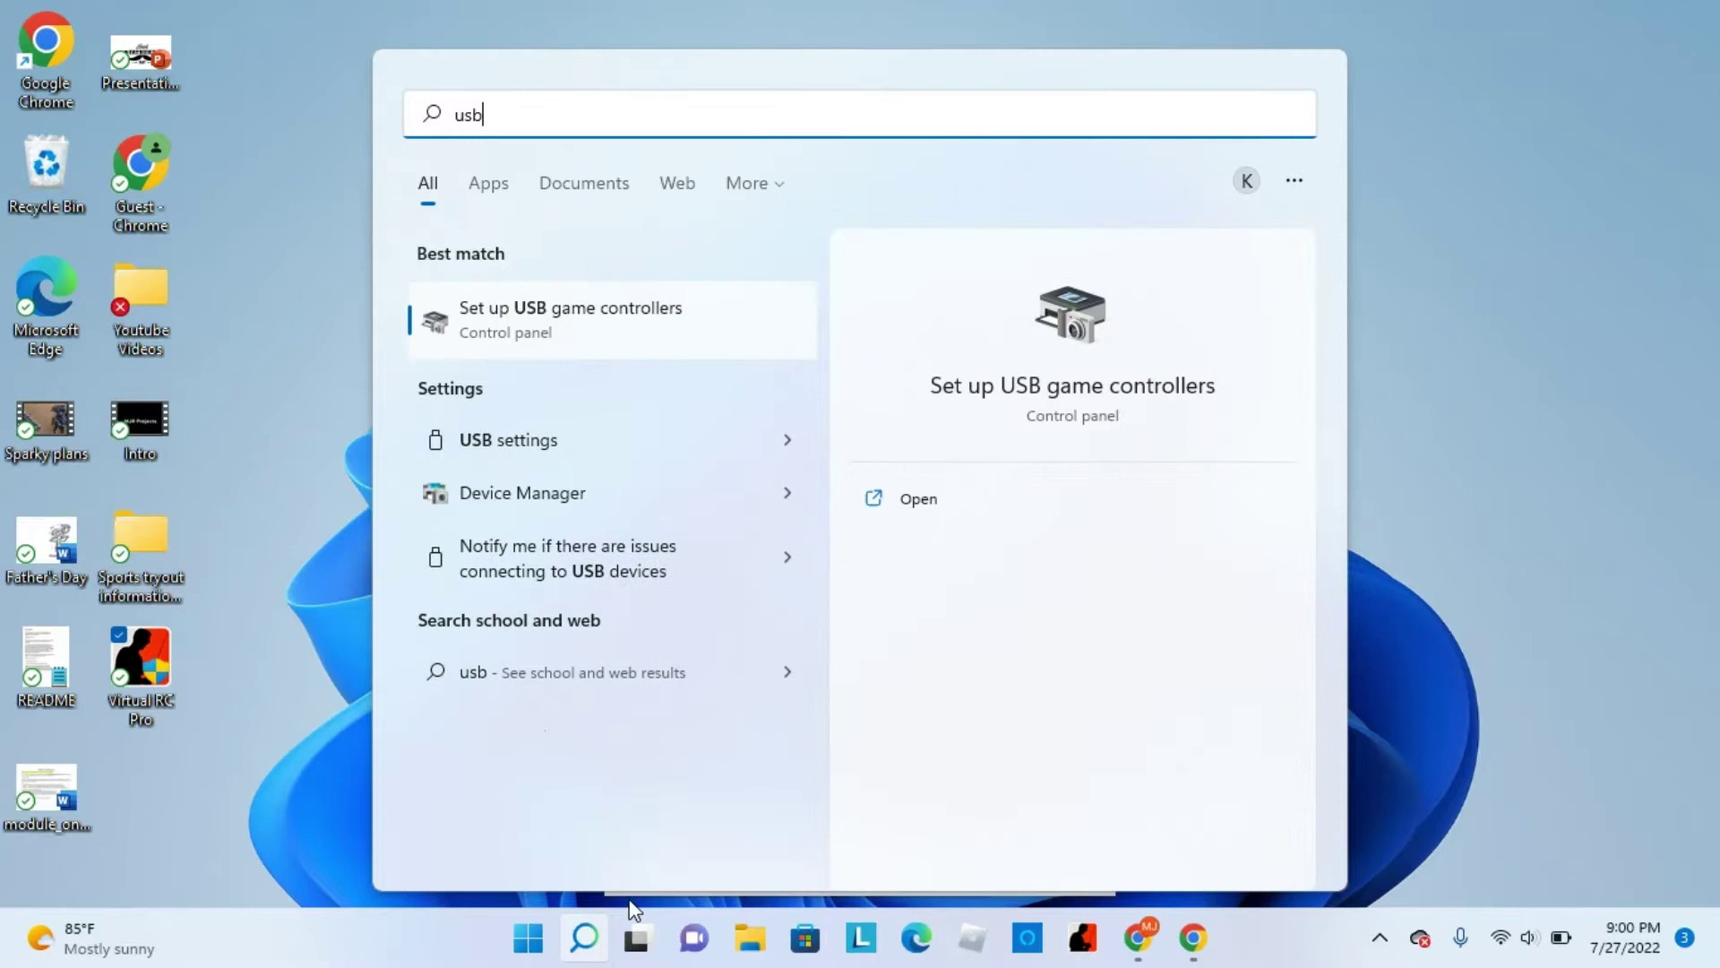
left_click(681, 325)
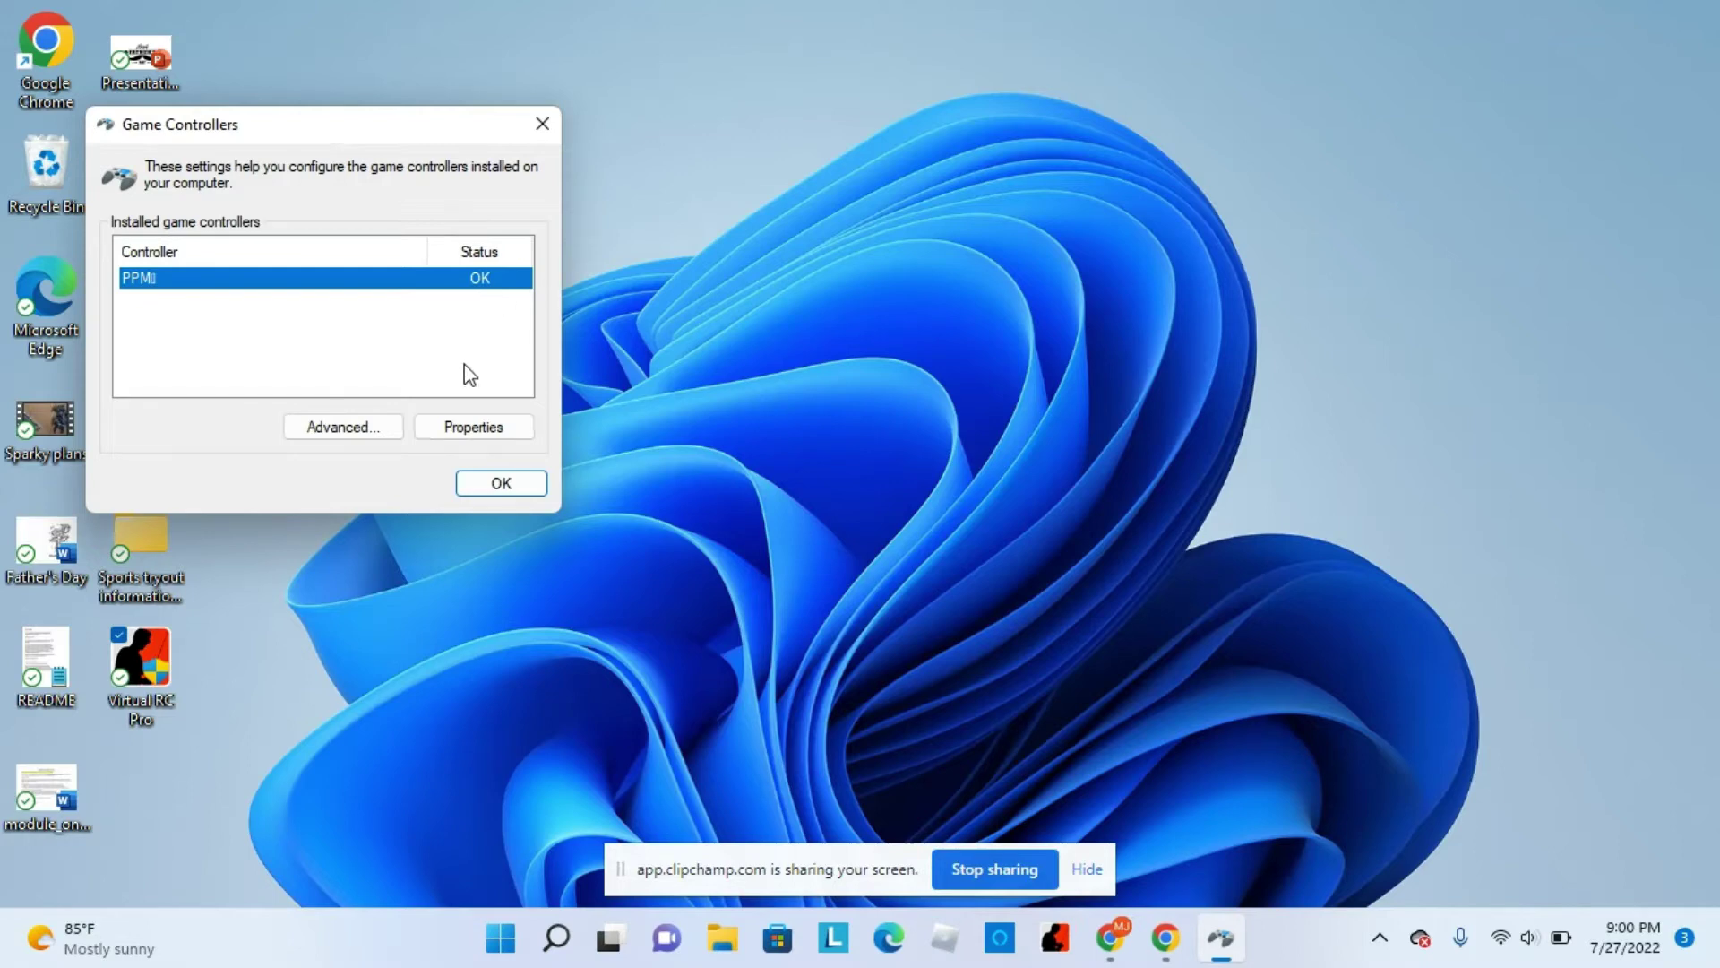
left_click(505, 431)
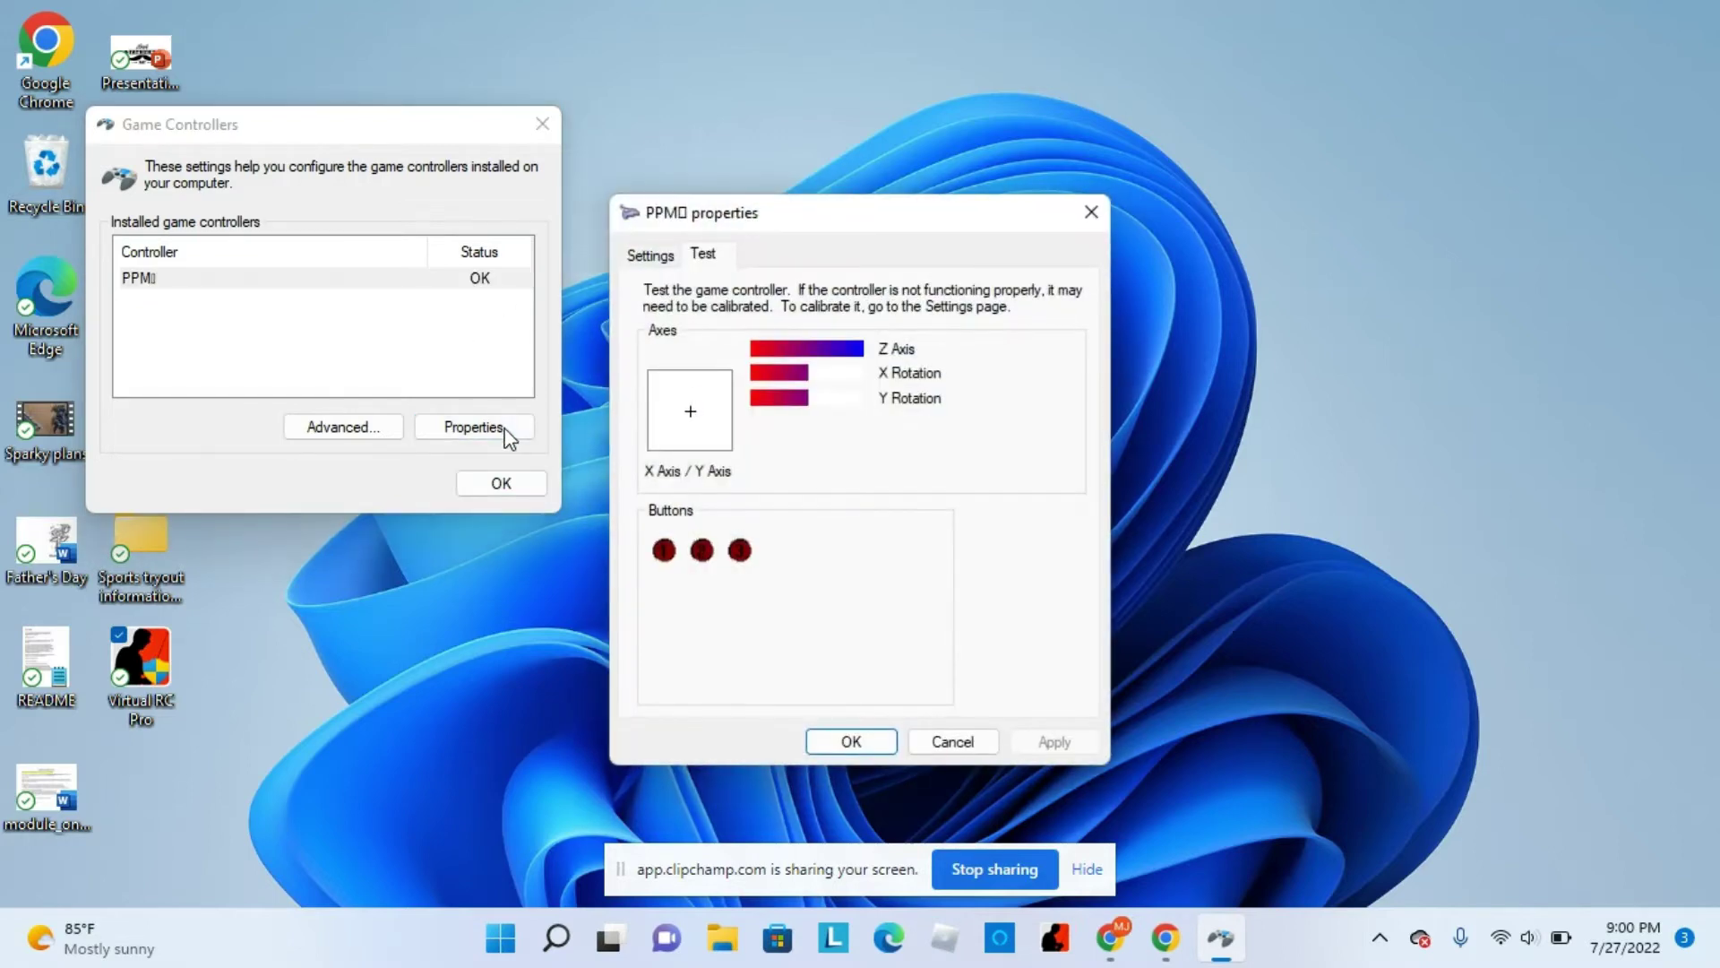
Step: Reset the PPM controller's calibration to default and launch the Device Calibration Wizard
left_click(661, 258)
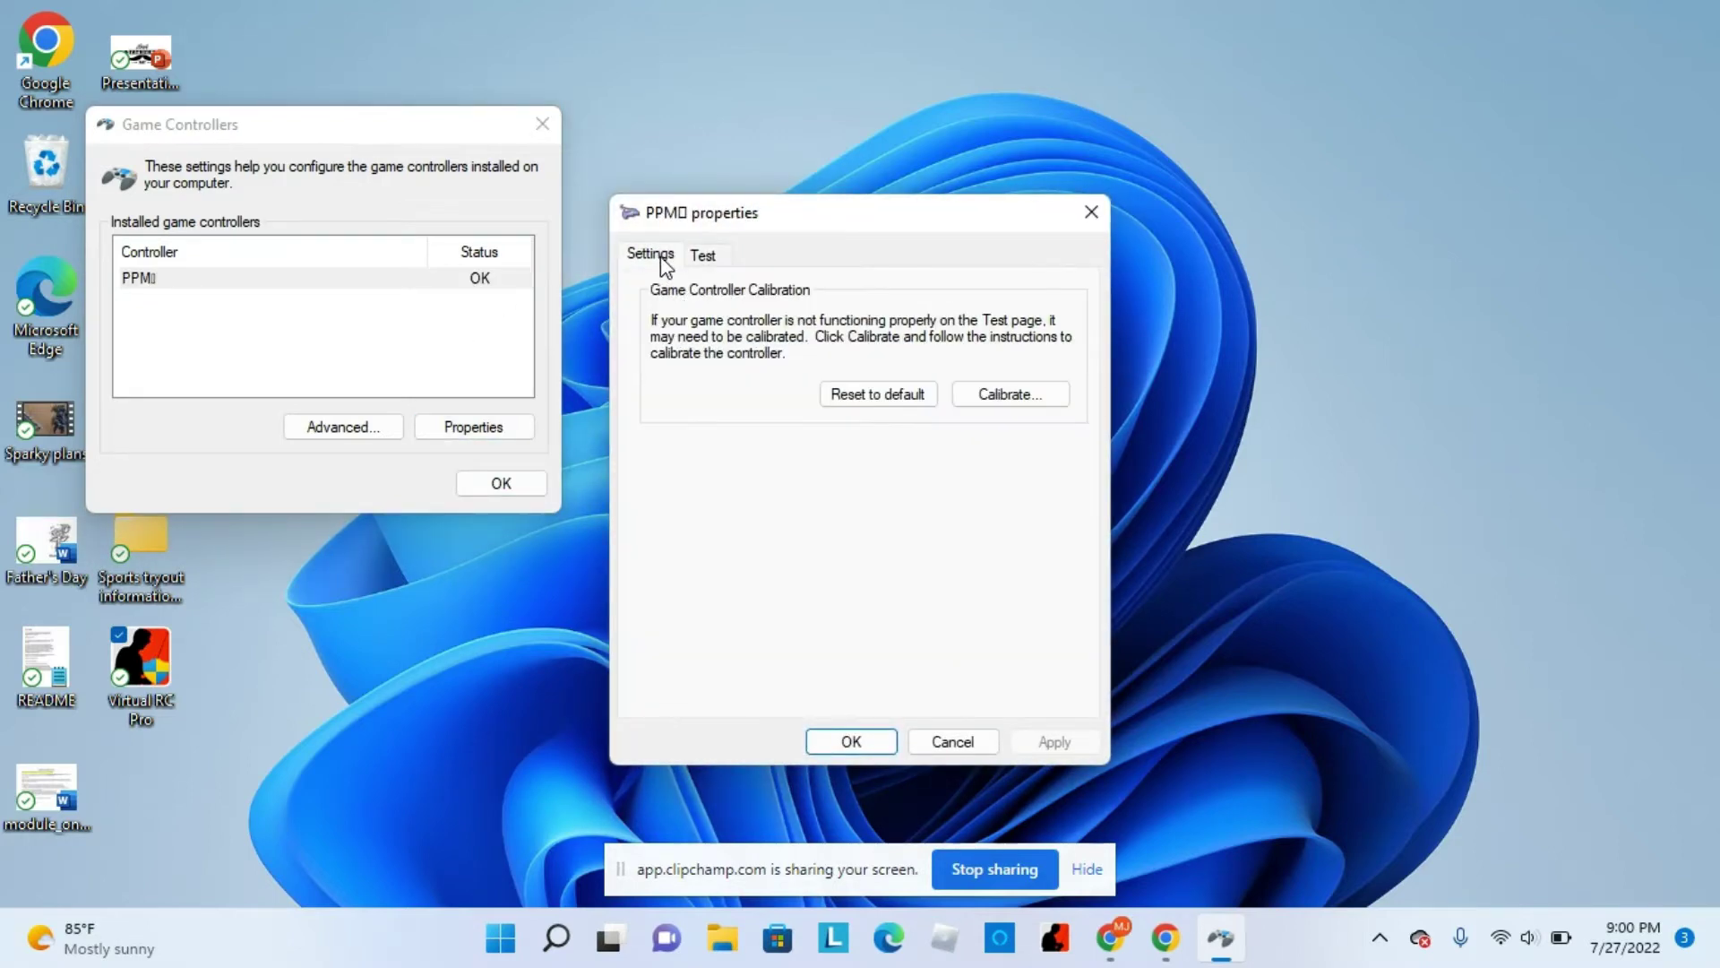
left_click(891, 399)
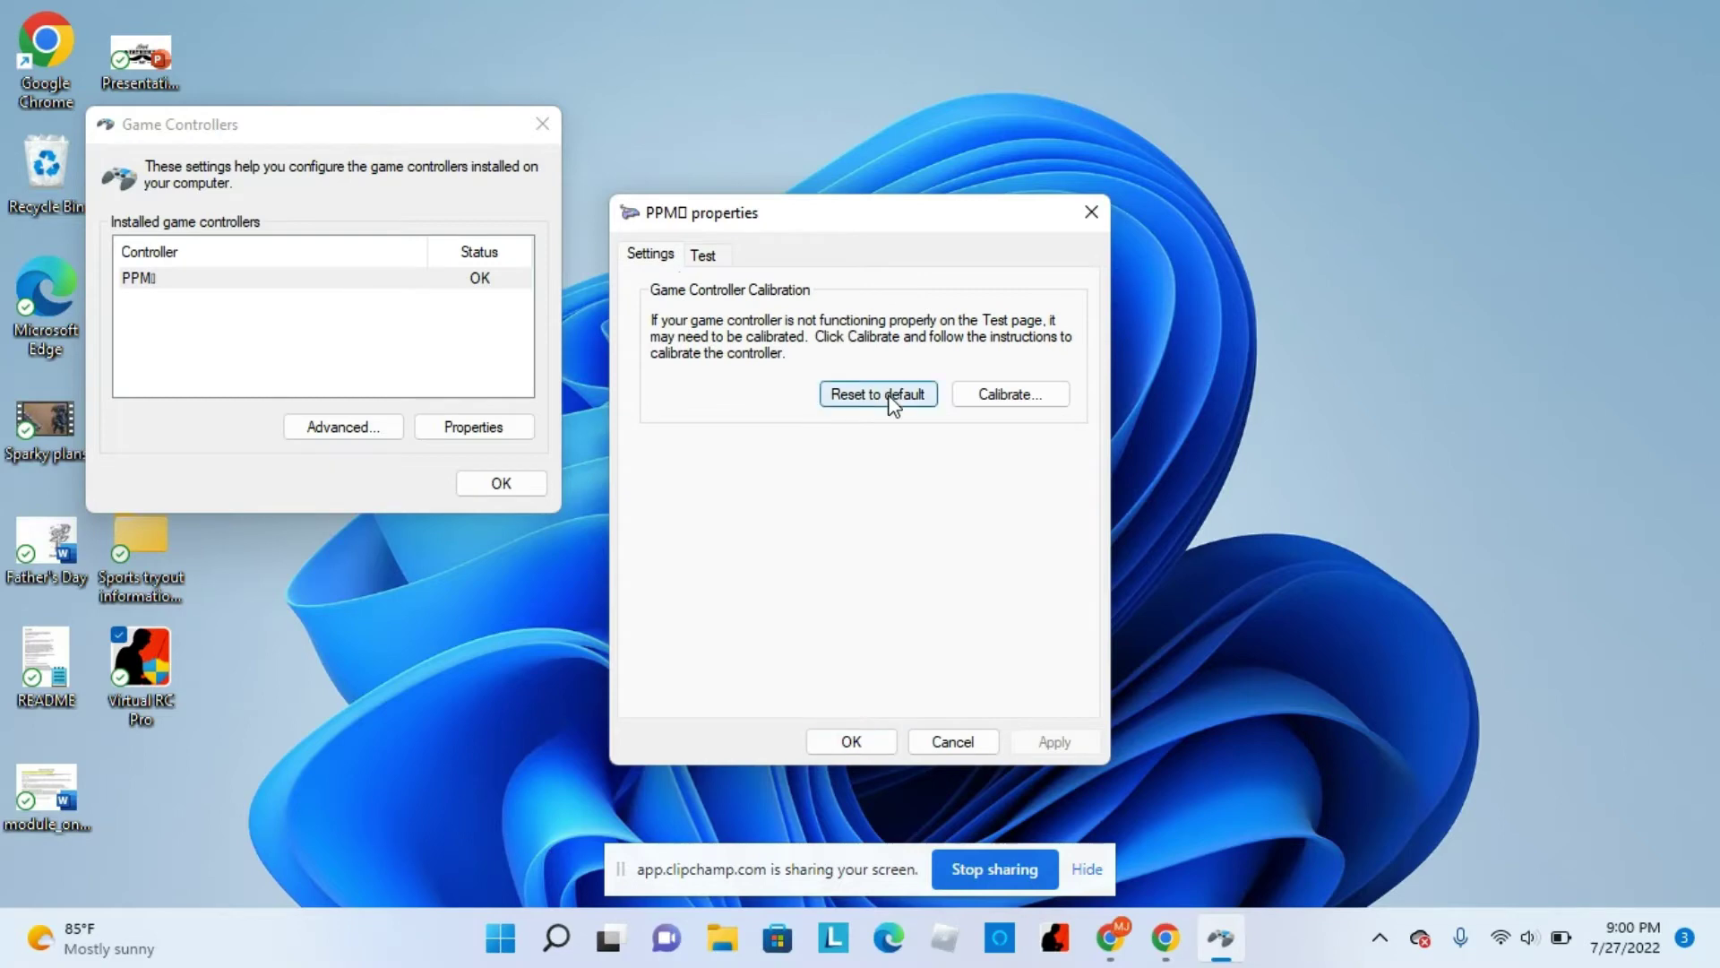
left_click(1029, 407)
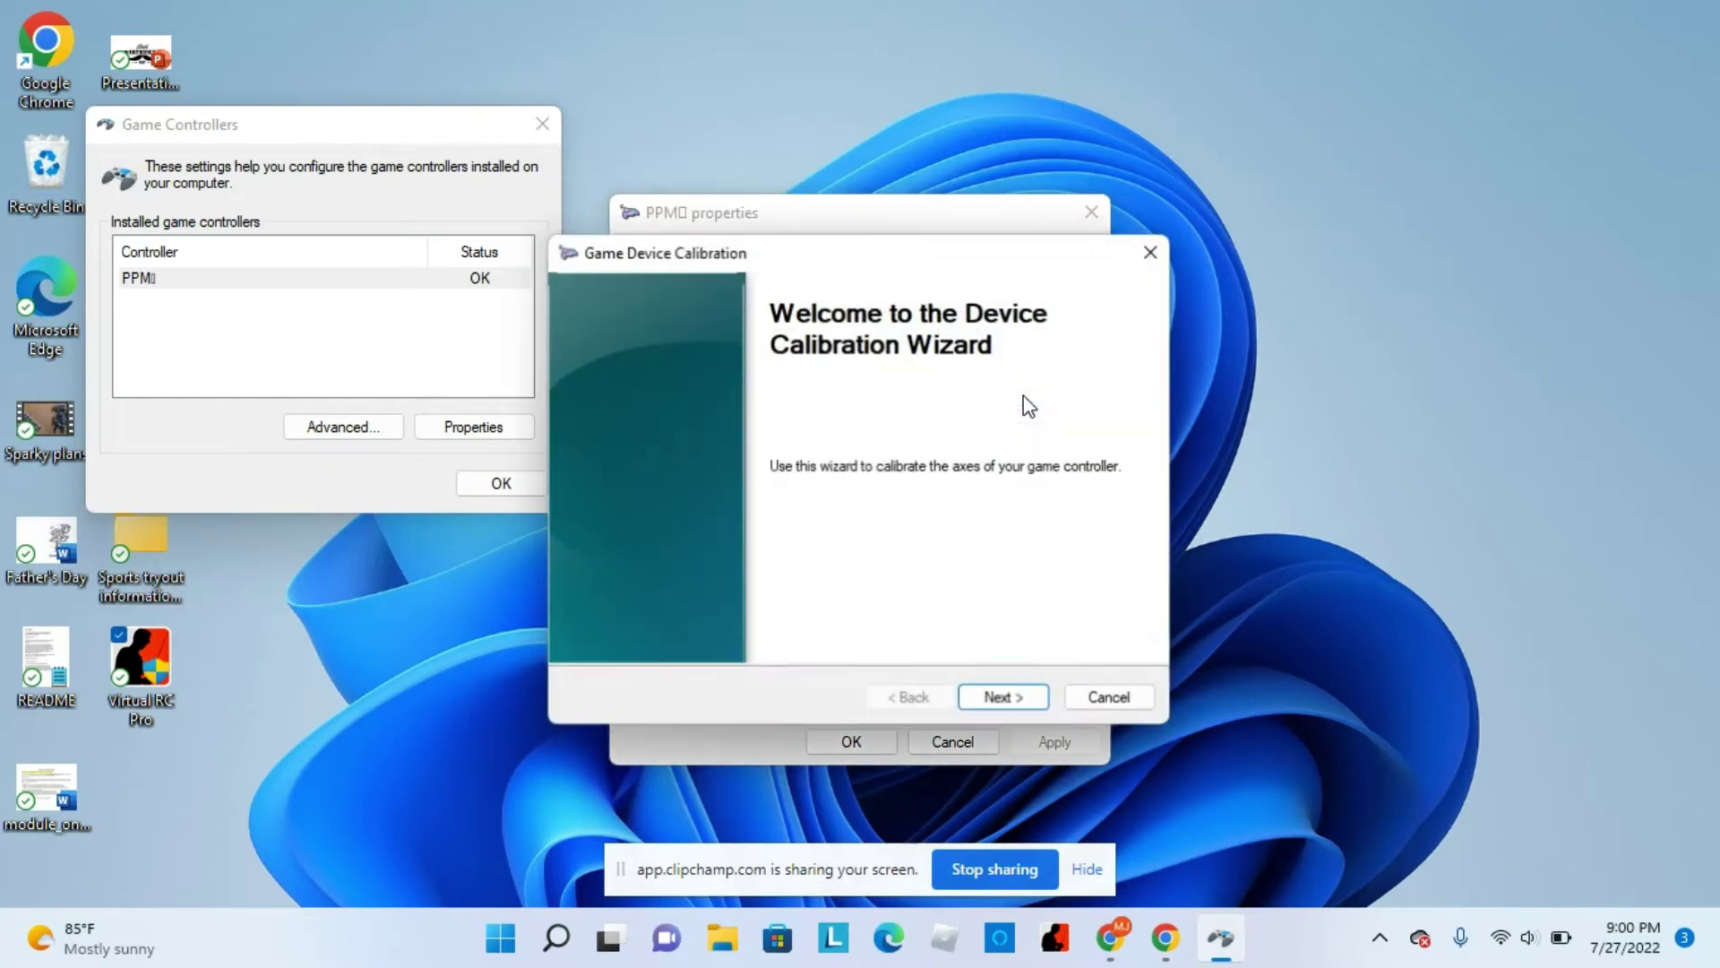
Step: Complete the calibration wizard through the center point, X/Y axis, Z axis and rotation stages, and save the calibration
left_click(1015, 703)
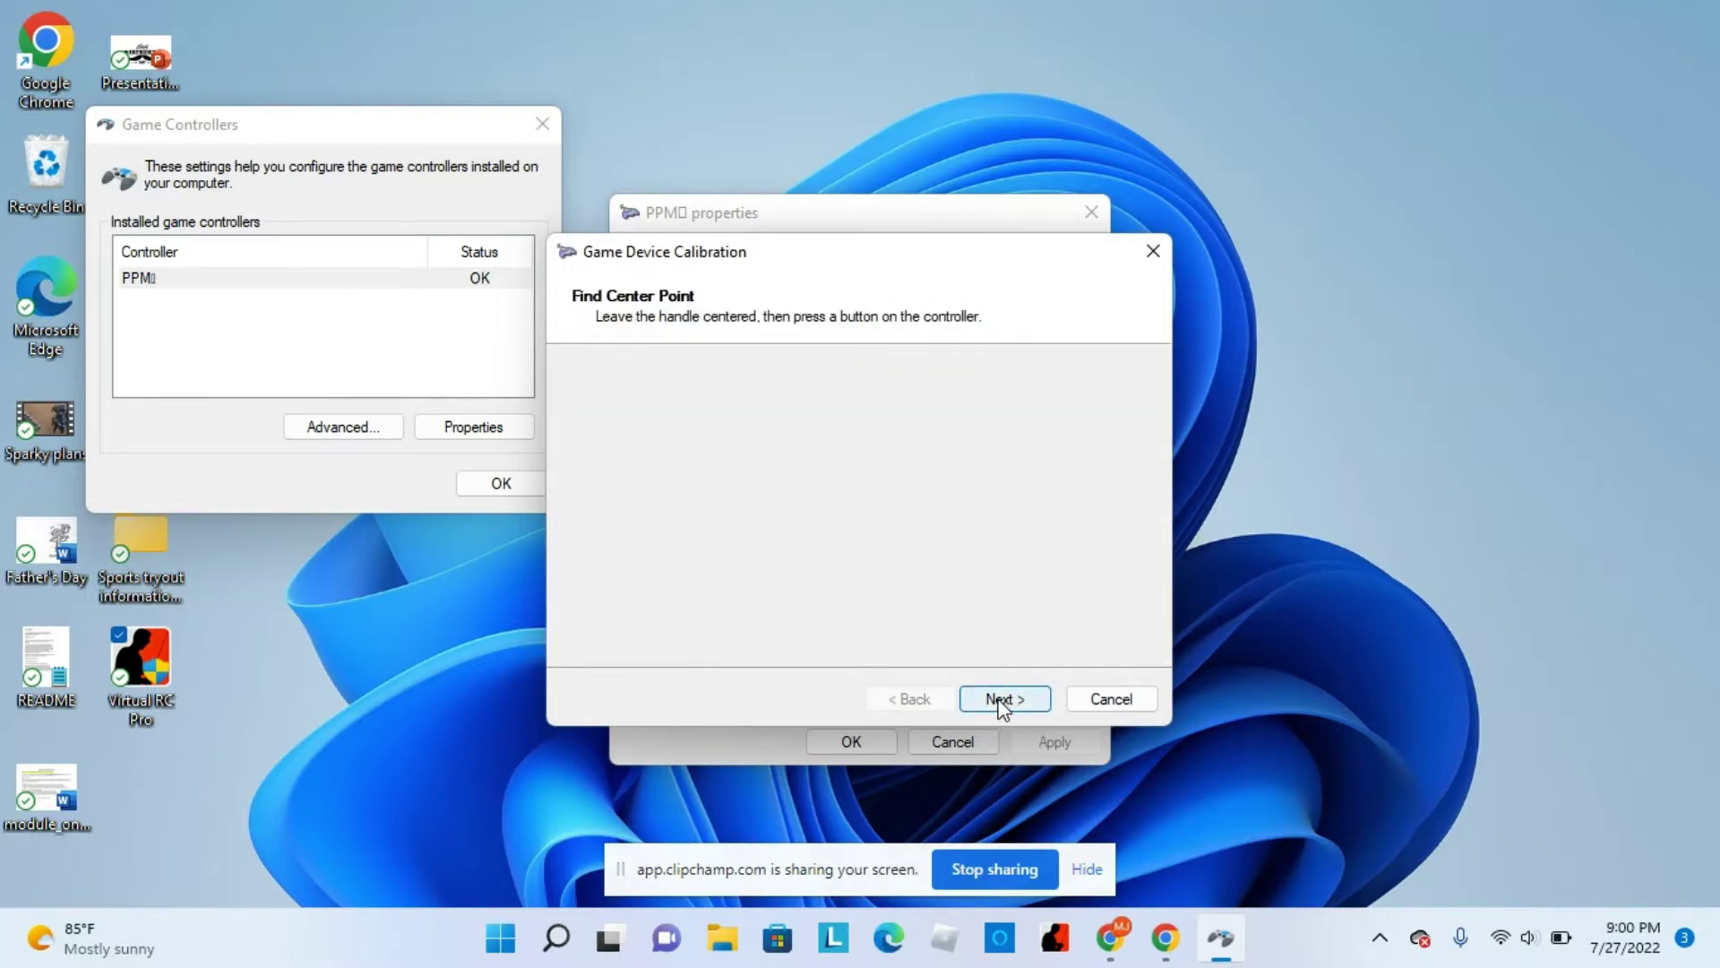
left_click(1002, 703)
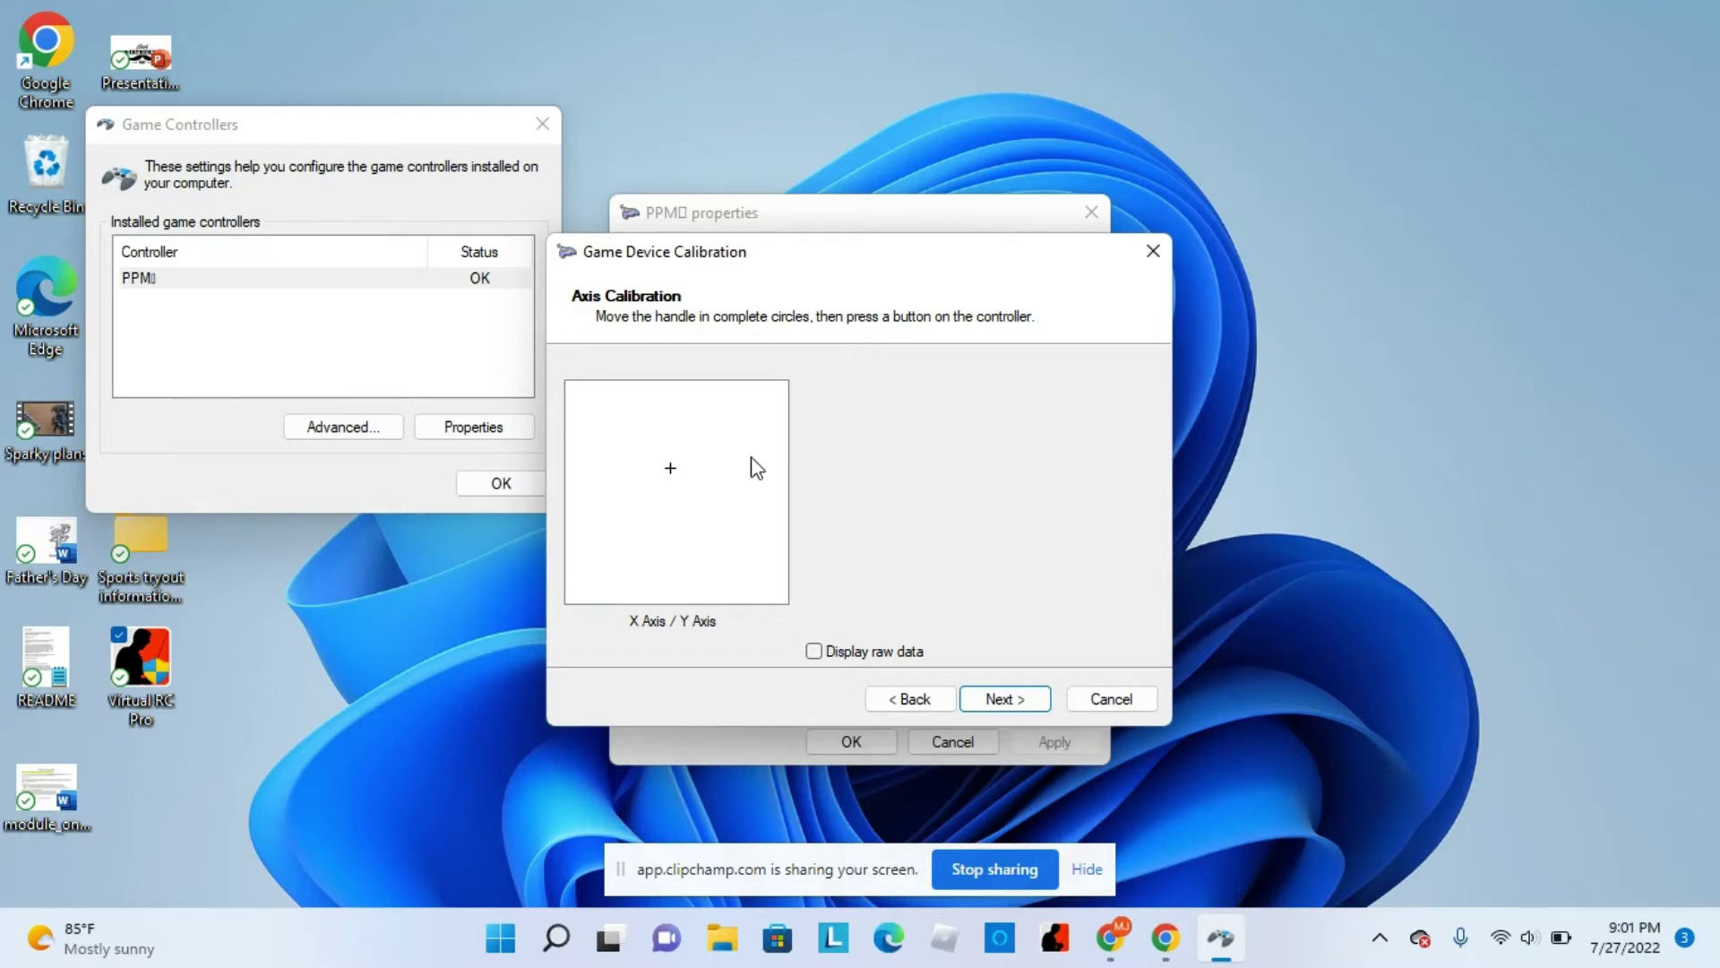
left_click(1032, 700)
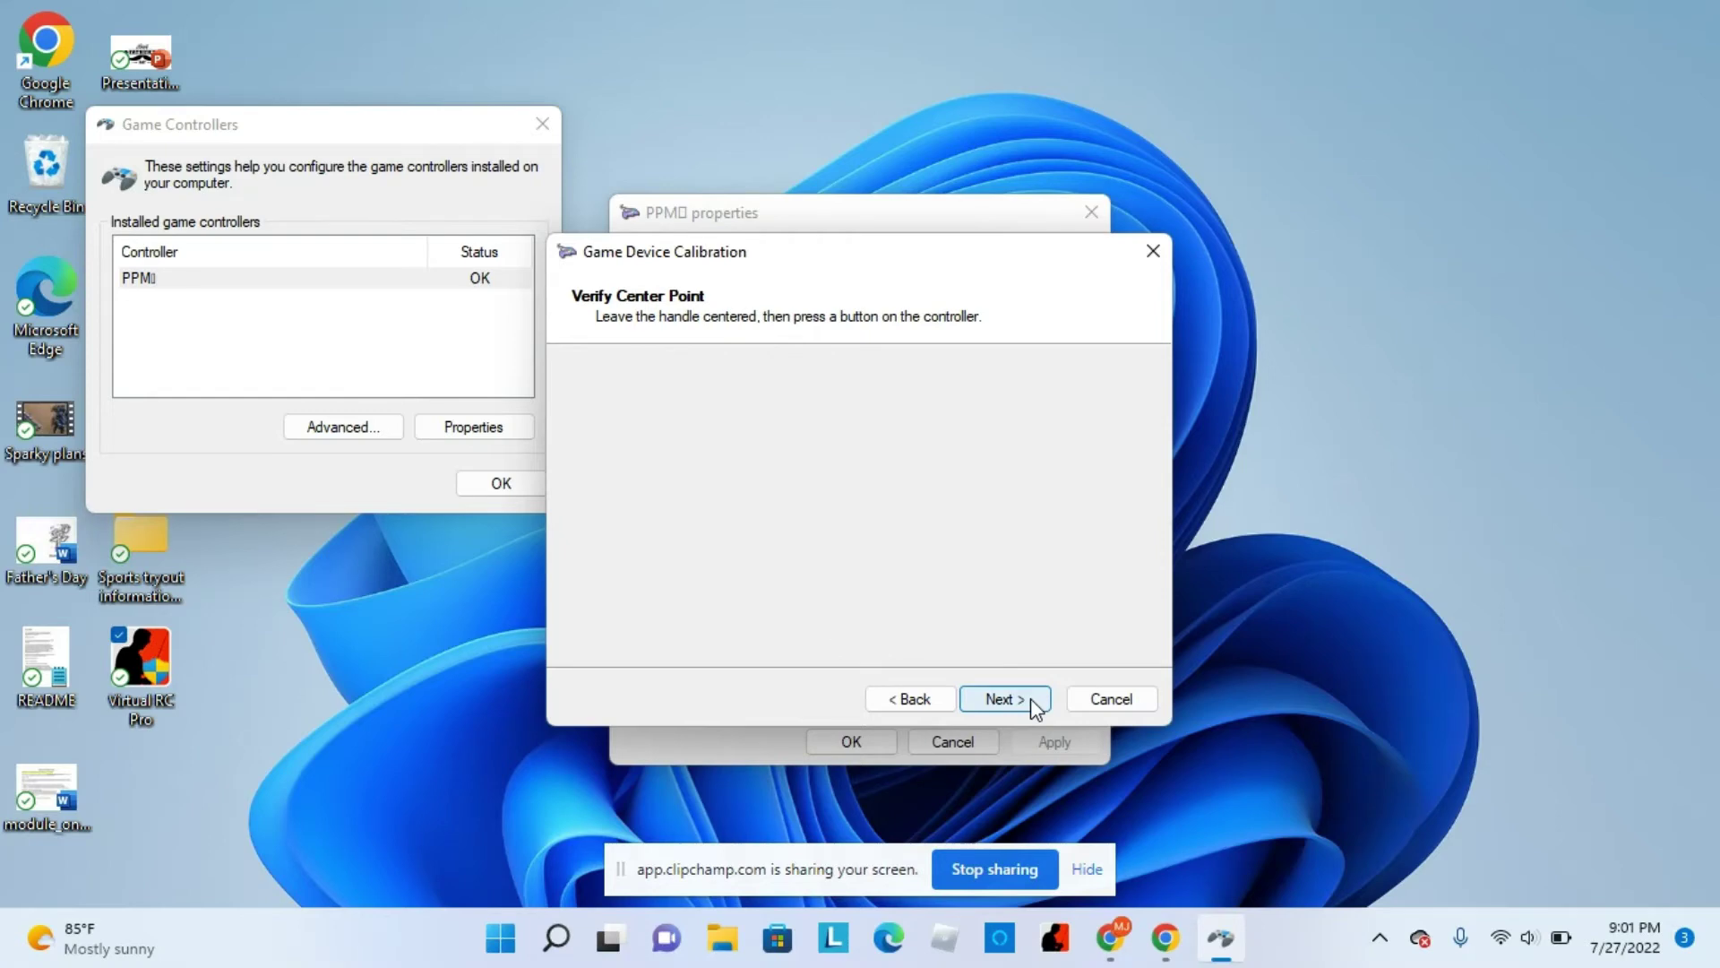
left_click(1030, 697)
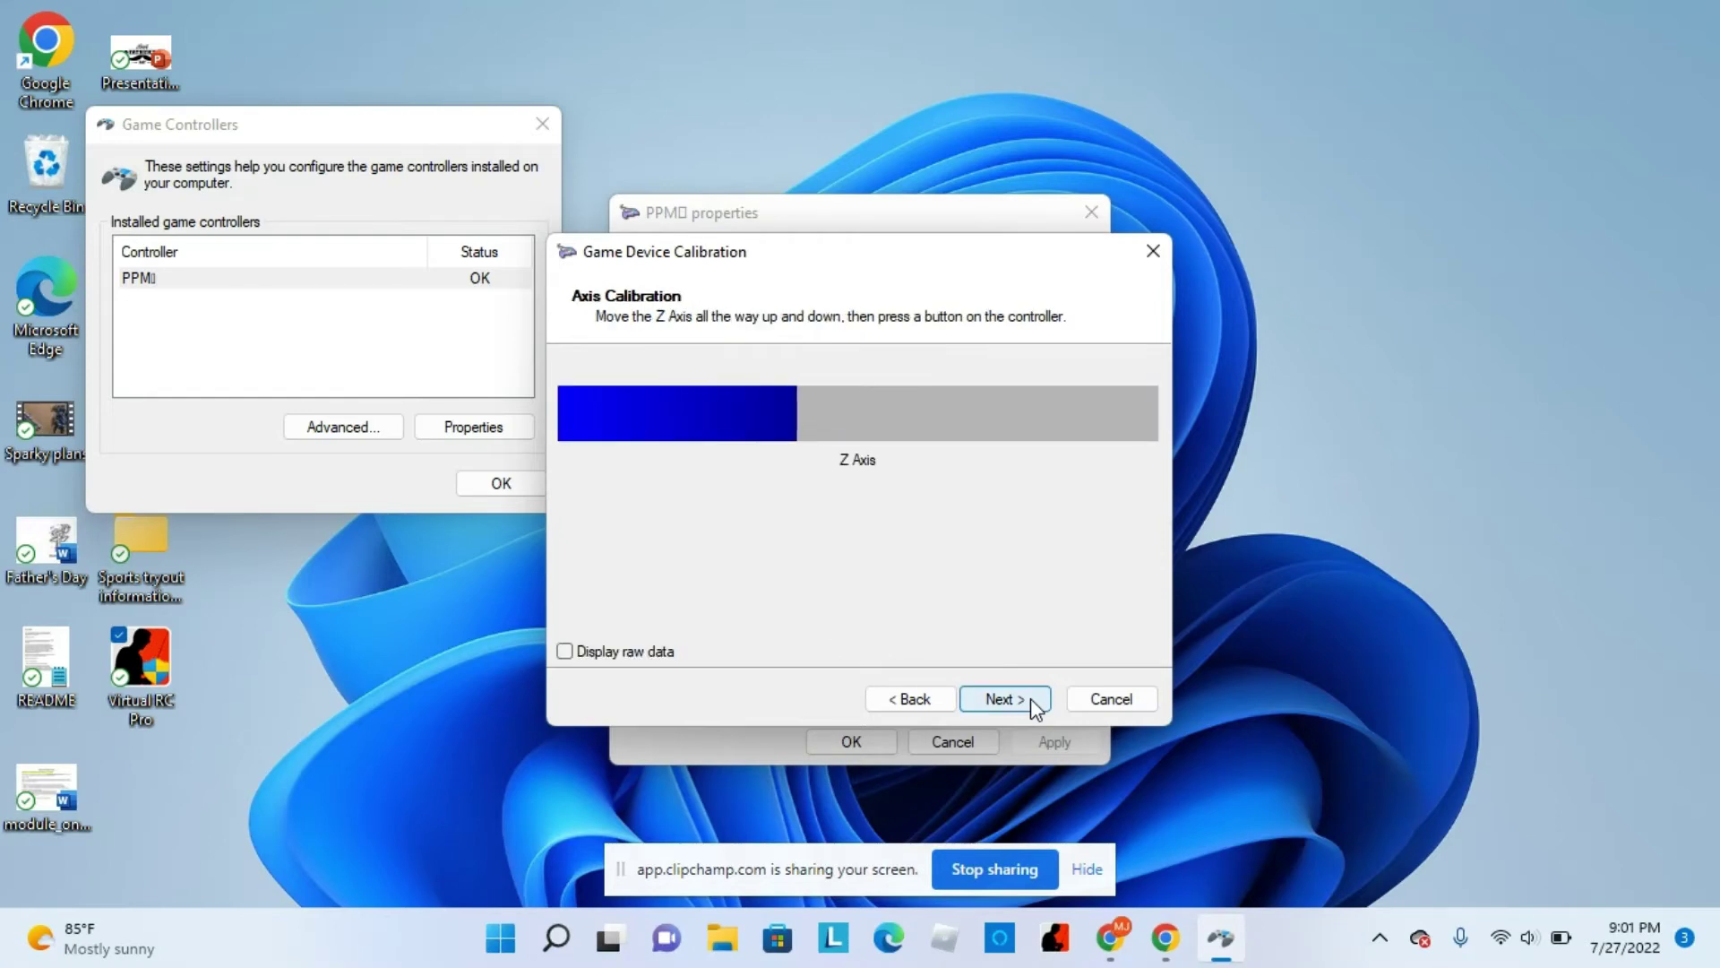
left_click(1030, 697)
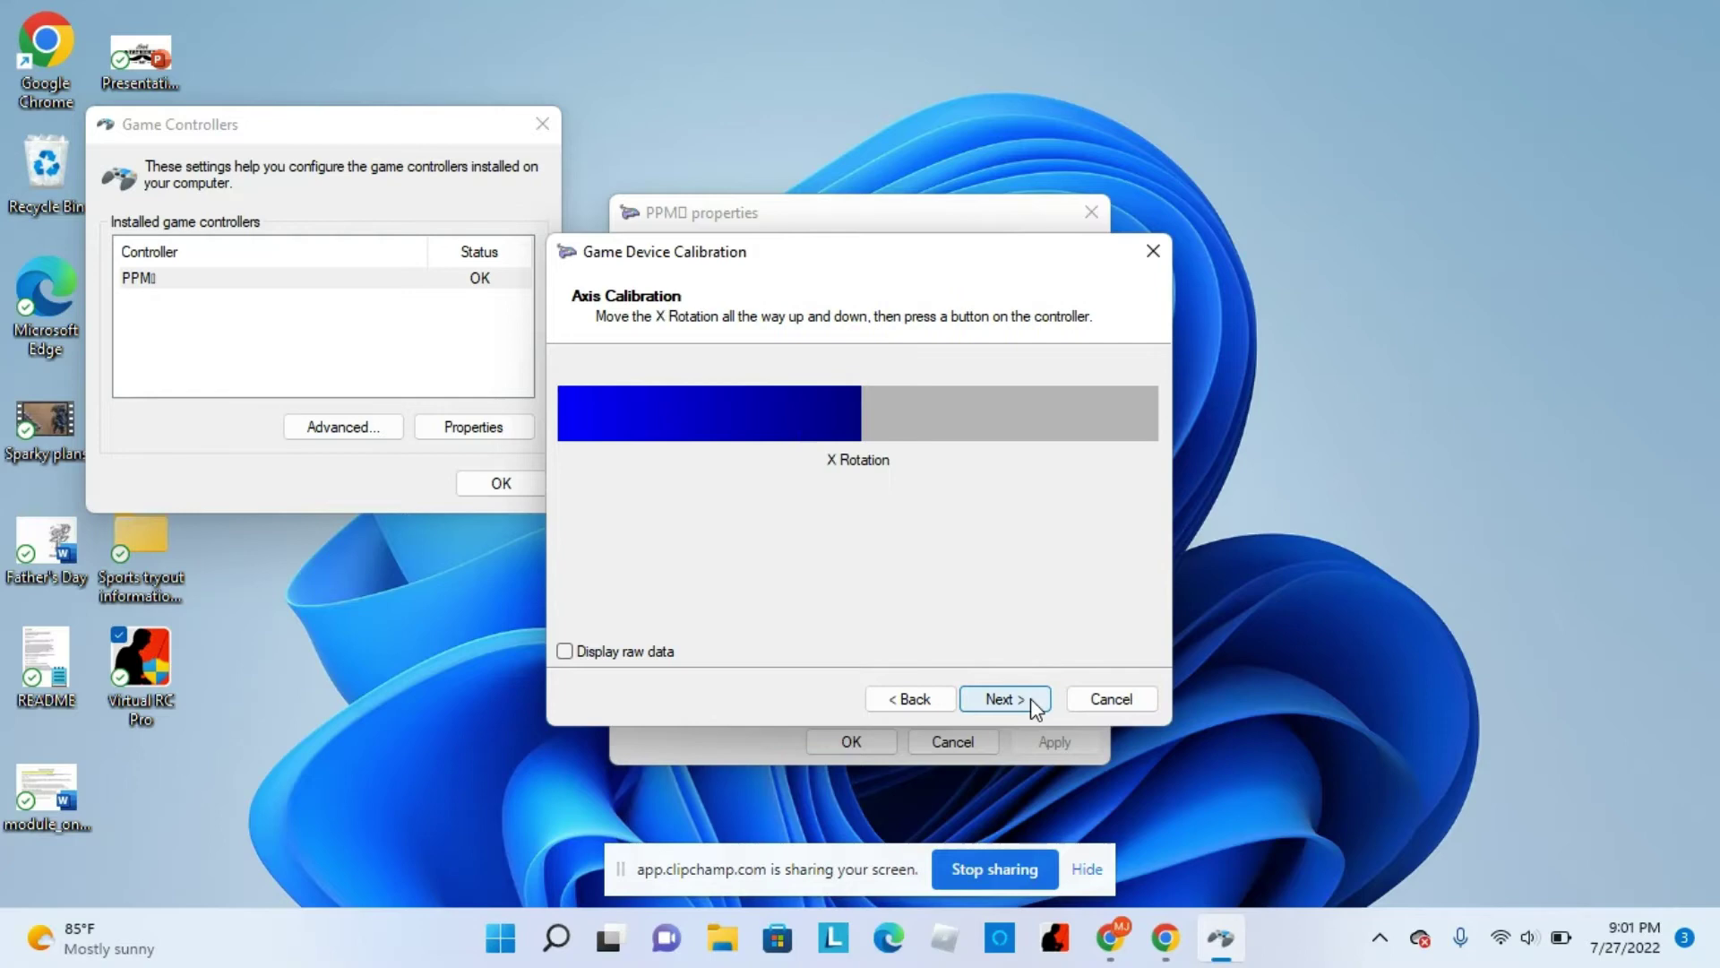
left_click(1030, 697)
left_click(1030, 698)
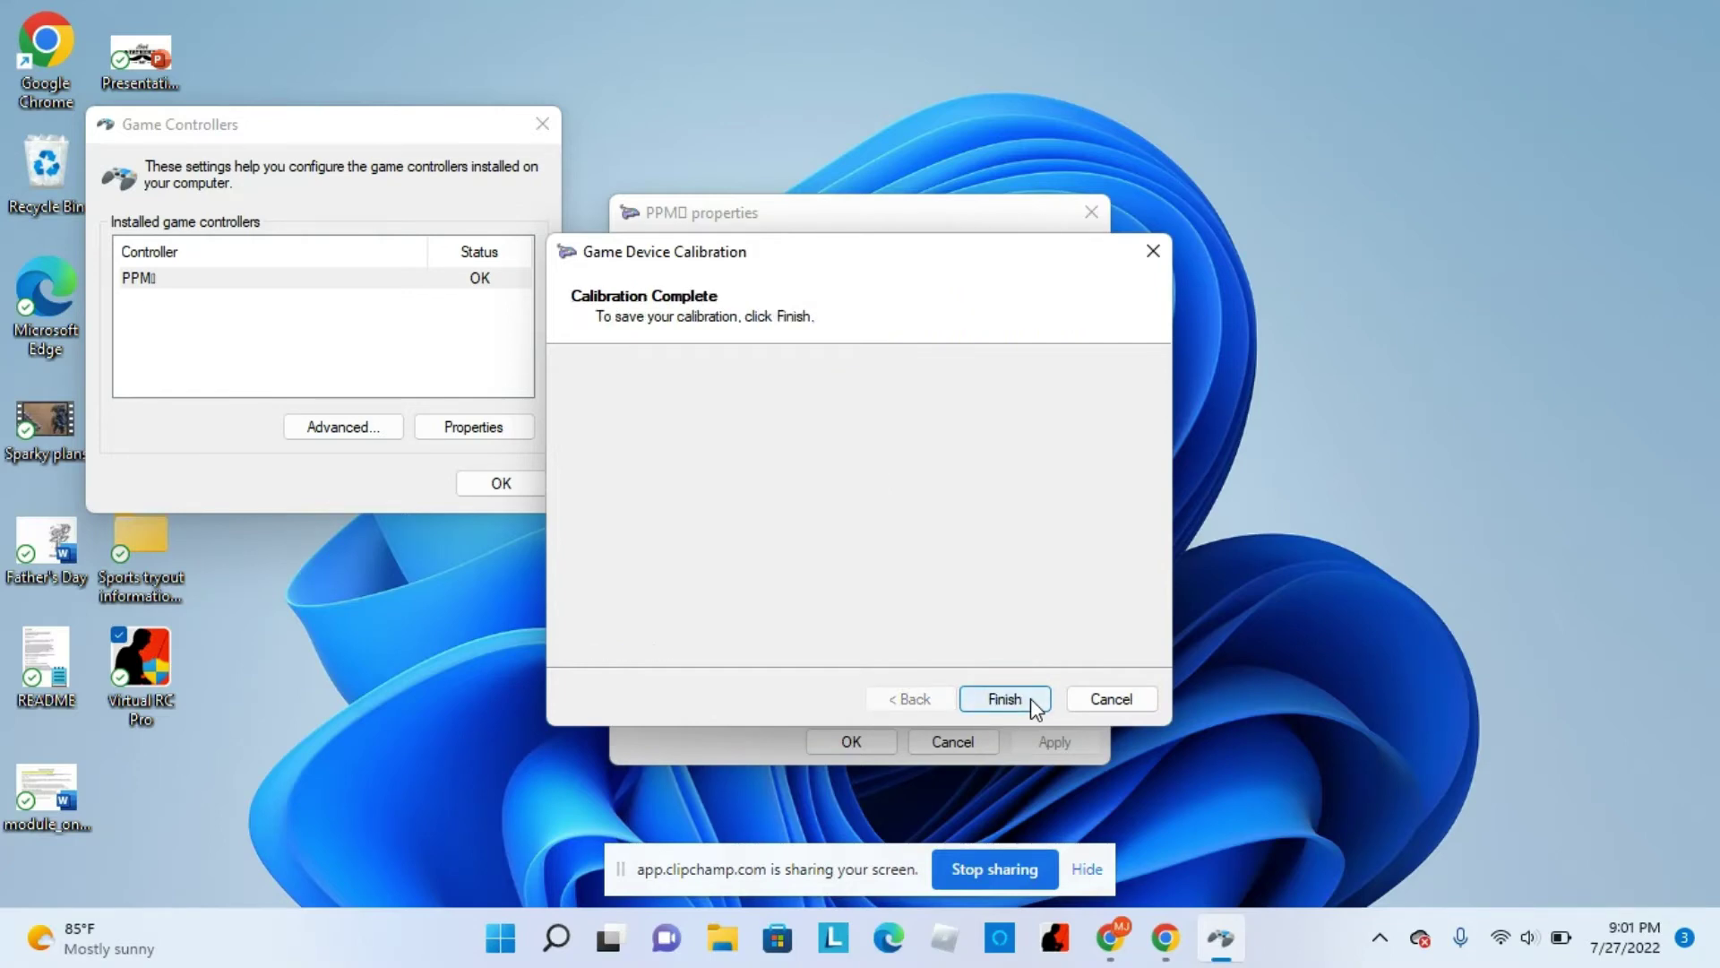
left_click(1031, 697)
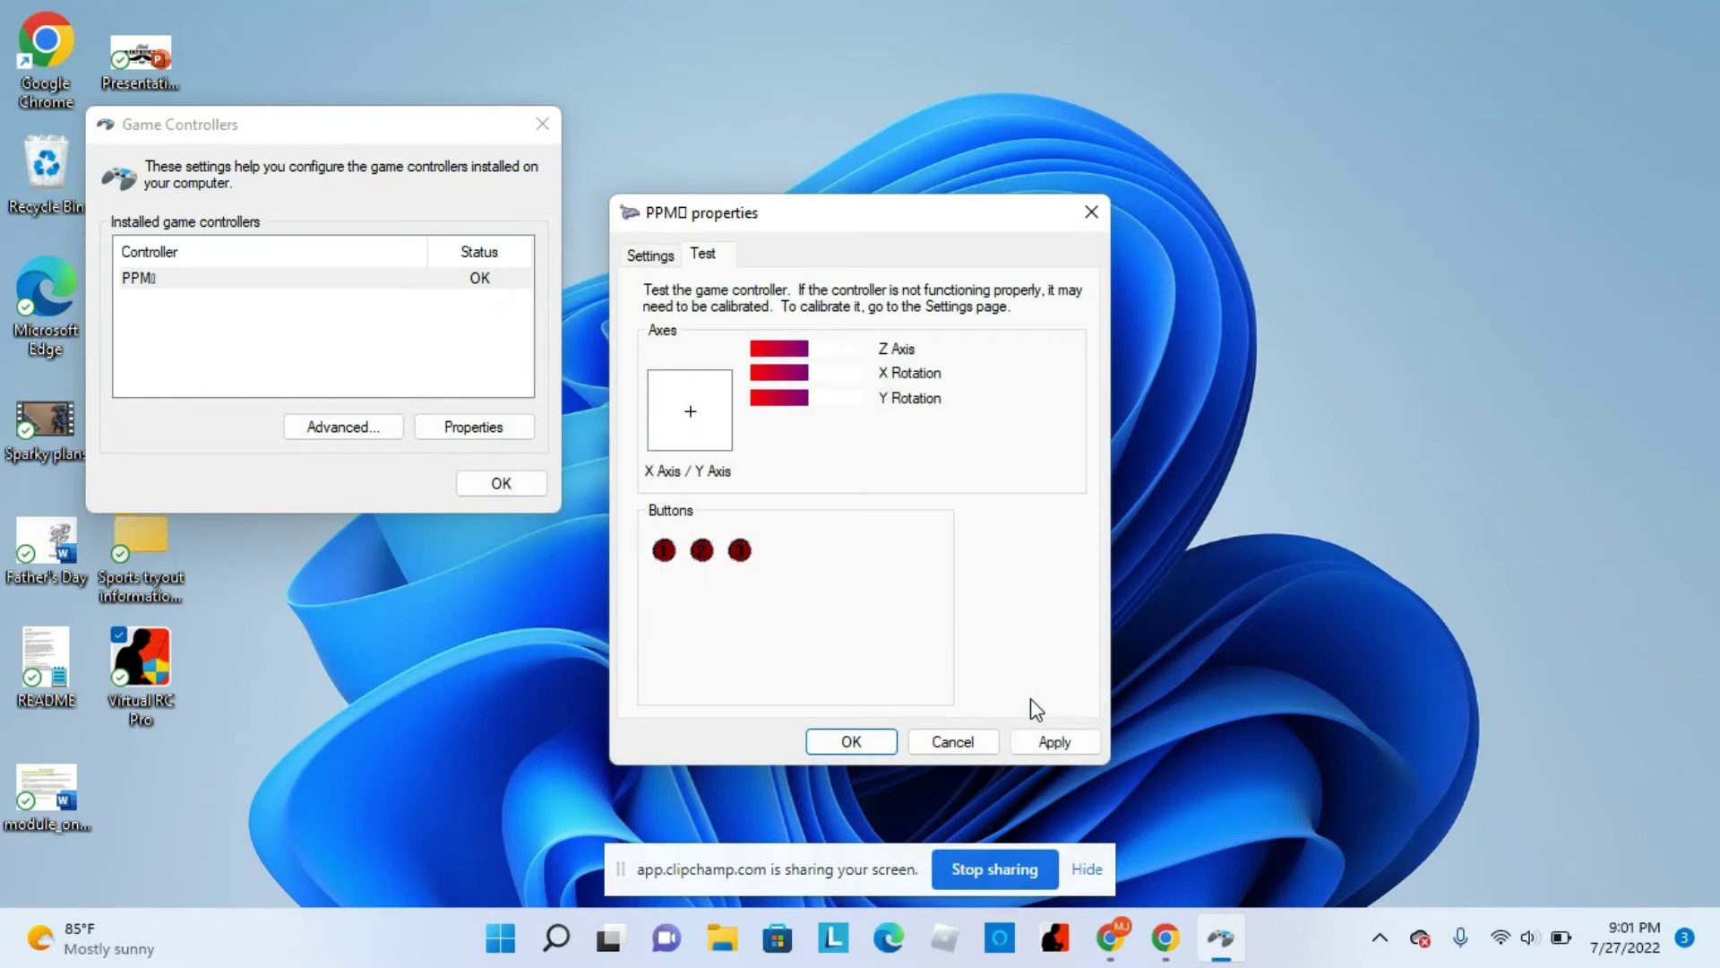
Step: Apply the PPM controller's properties and close the game controller setup
left_click(1042, 741)
left_click(880, 744)
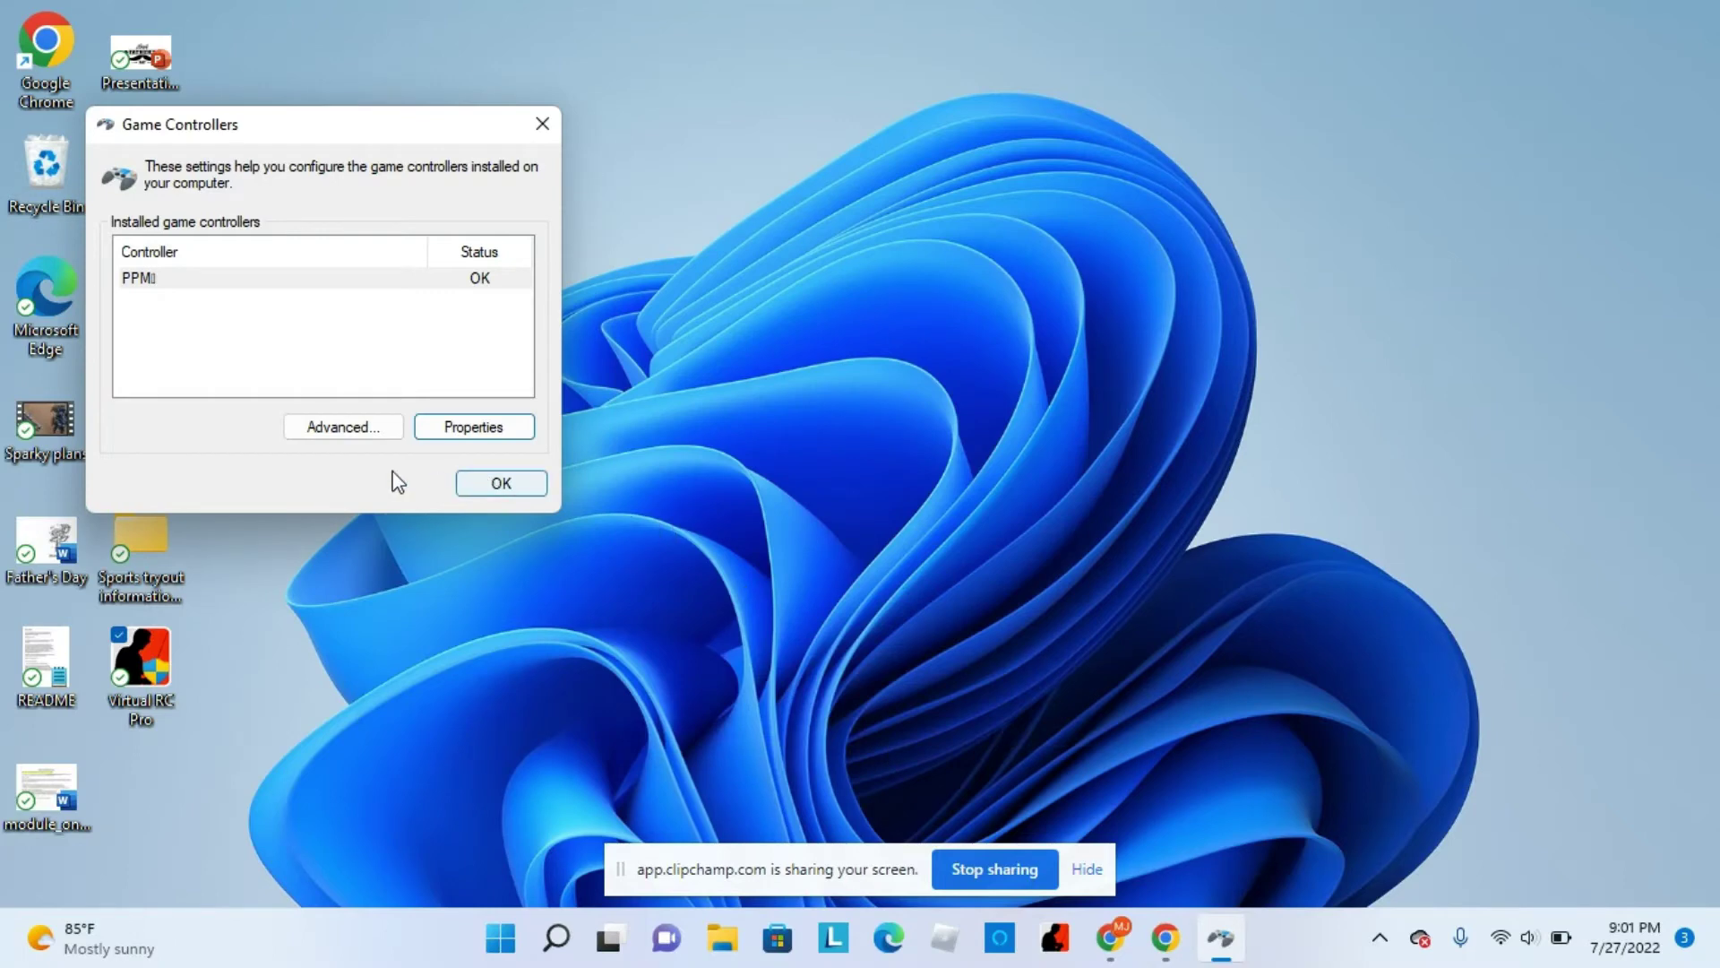
left_click(500, 483)
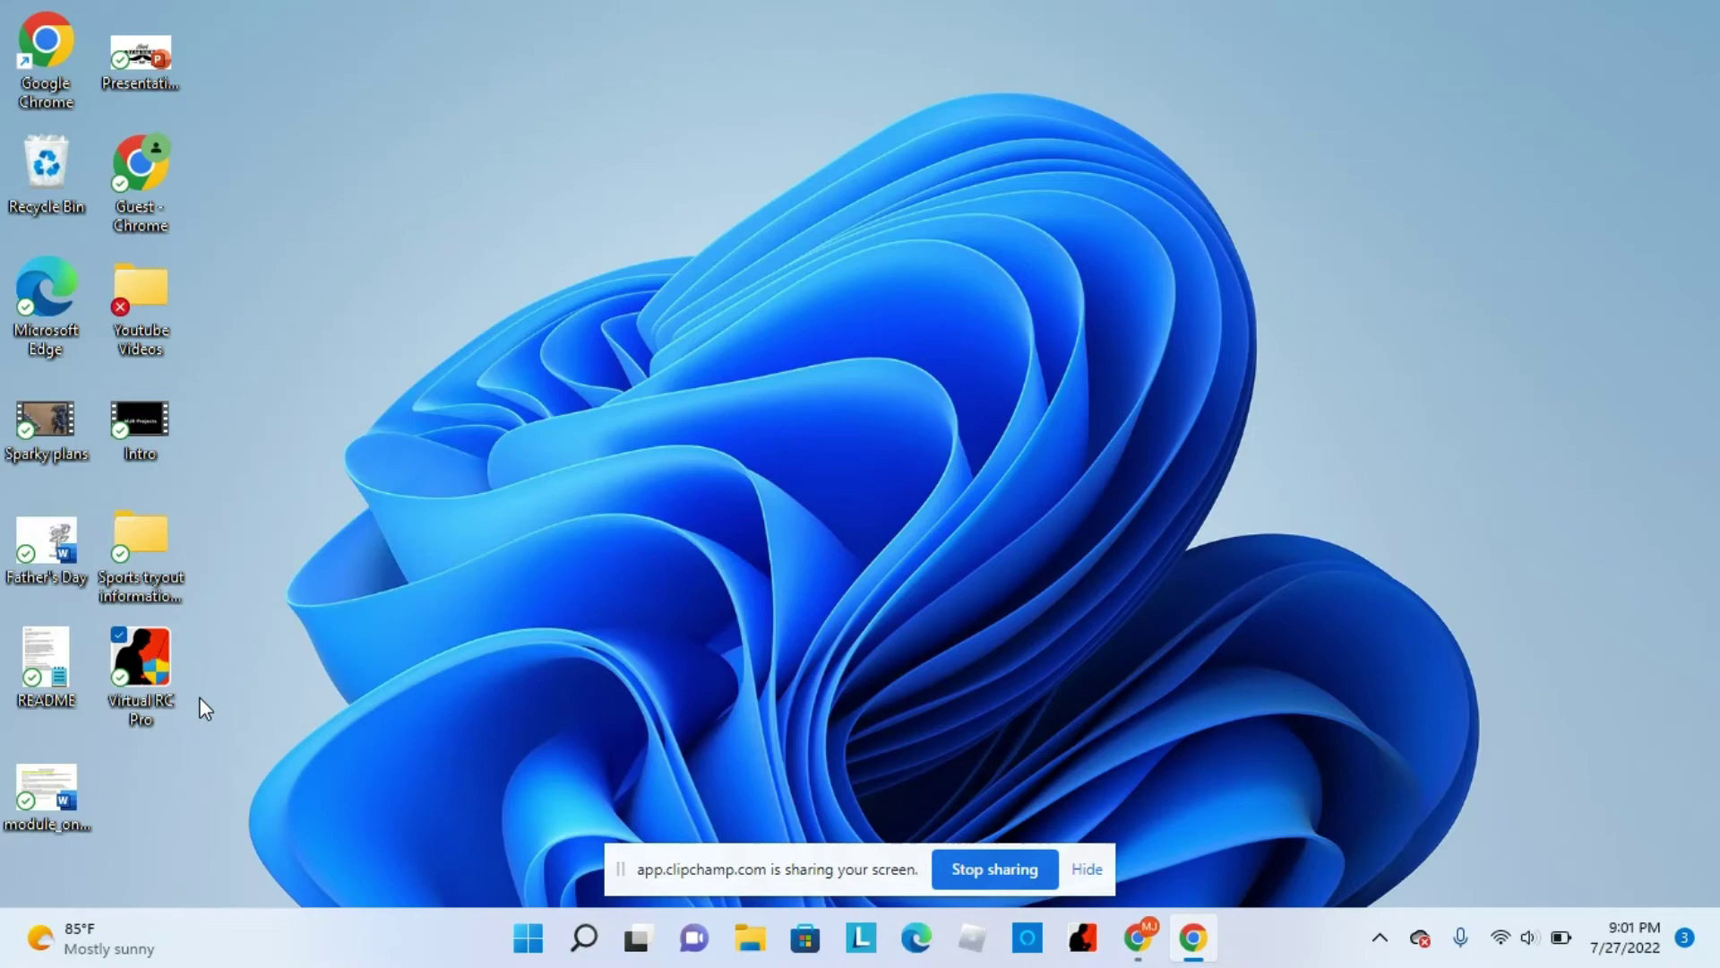
Step: Launch Virtual RC Pro from the desktop and display its control options
double_click(177, 688)
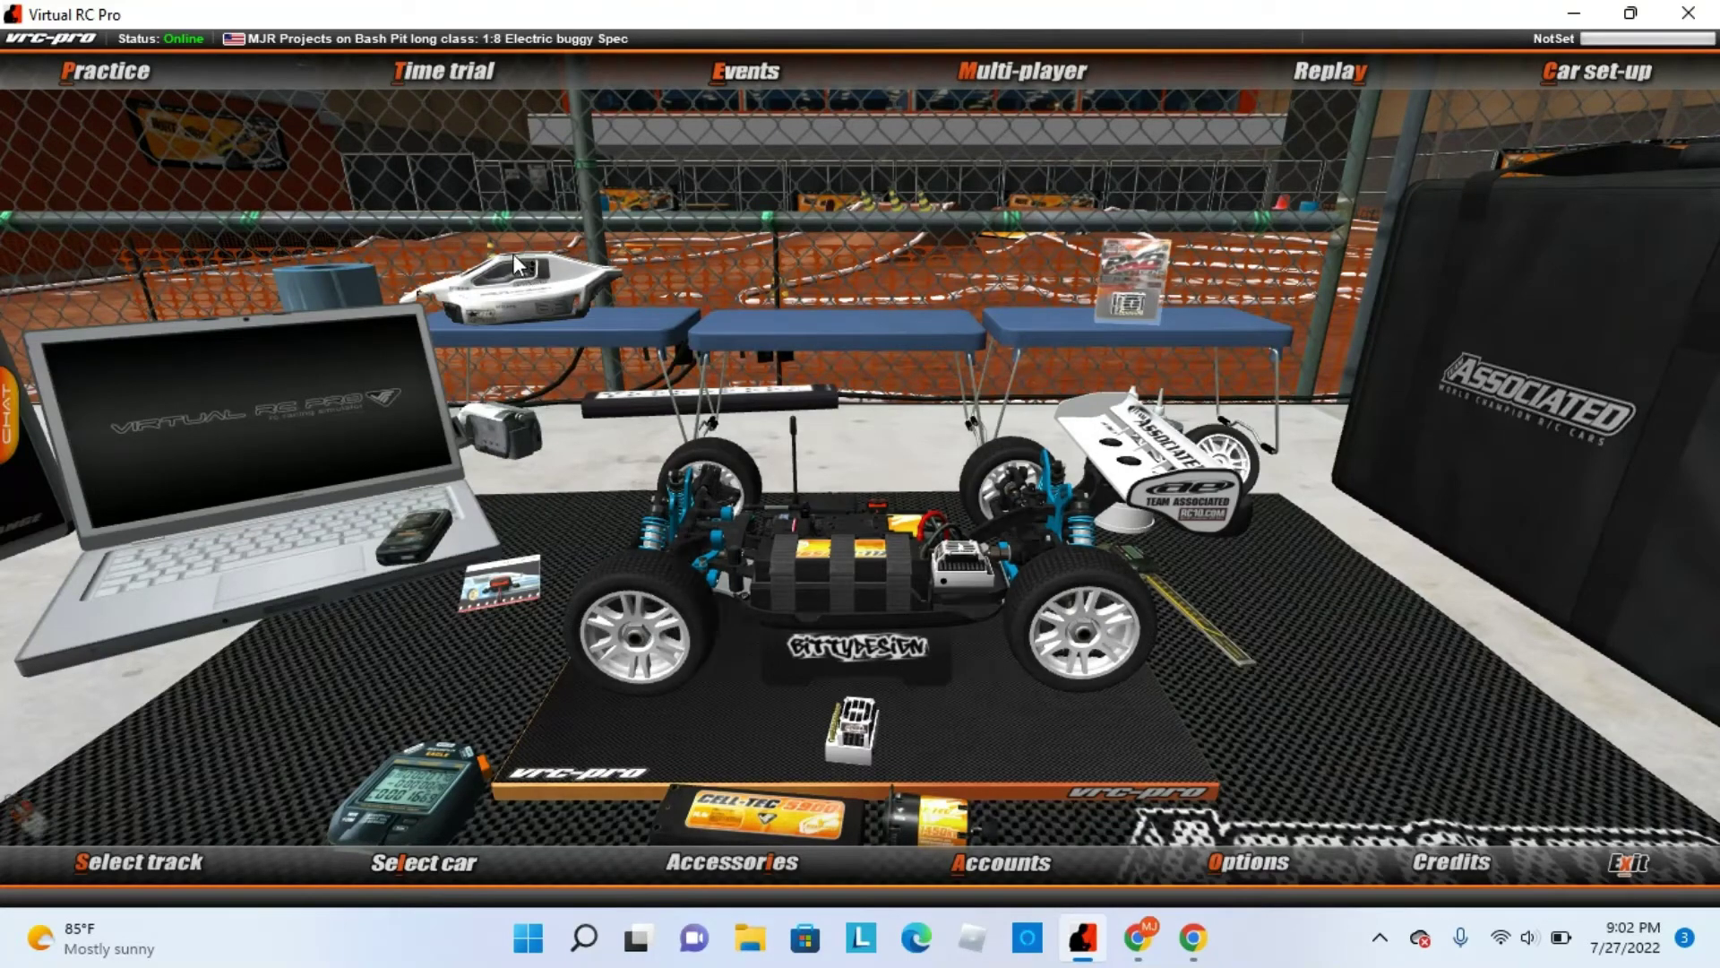
left_click(1261, 867)
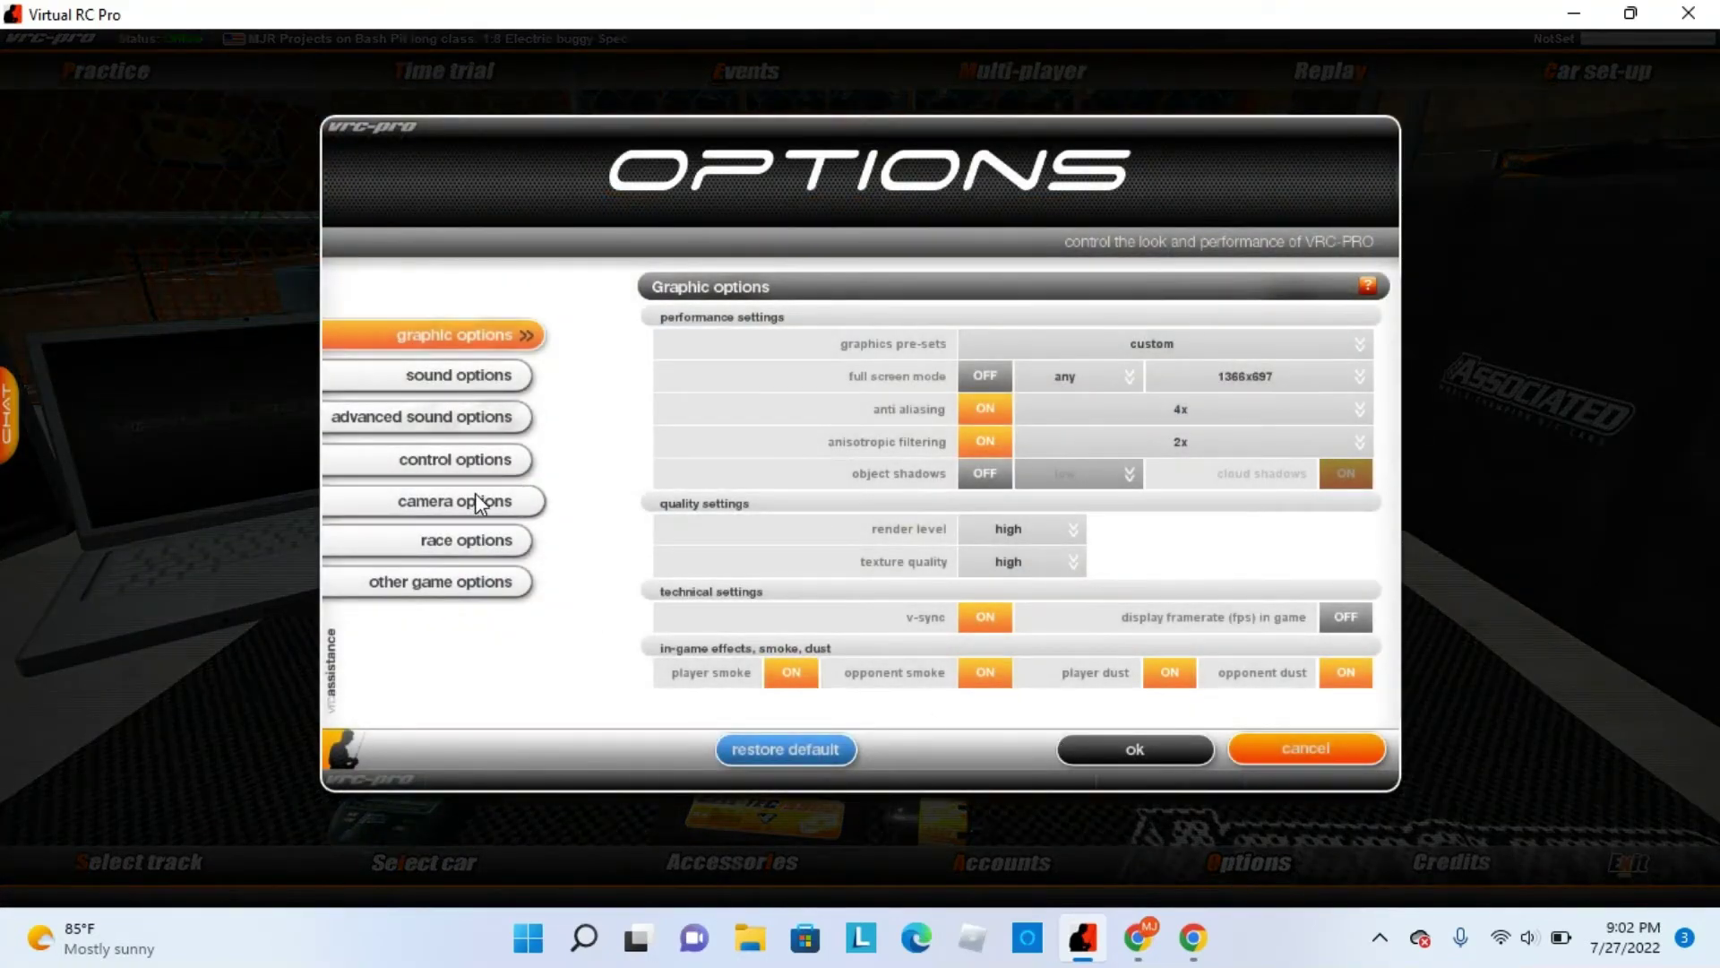
left_click(482, 475)
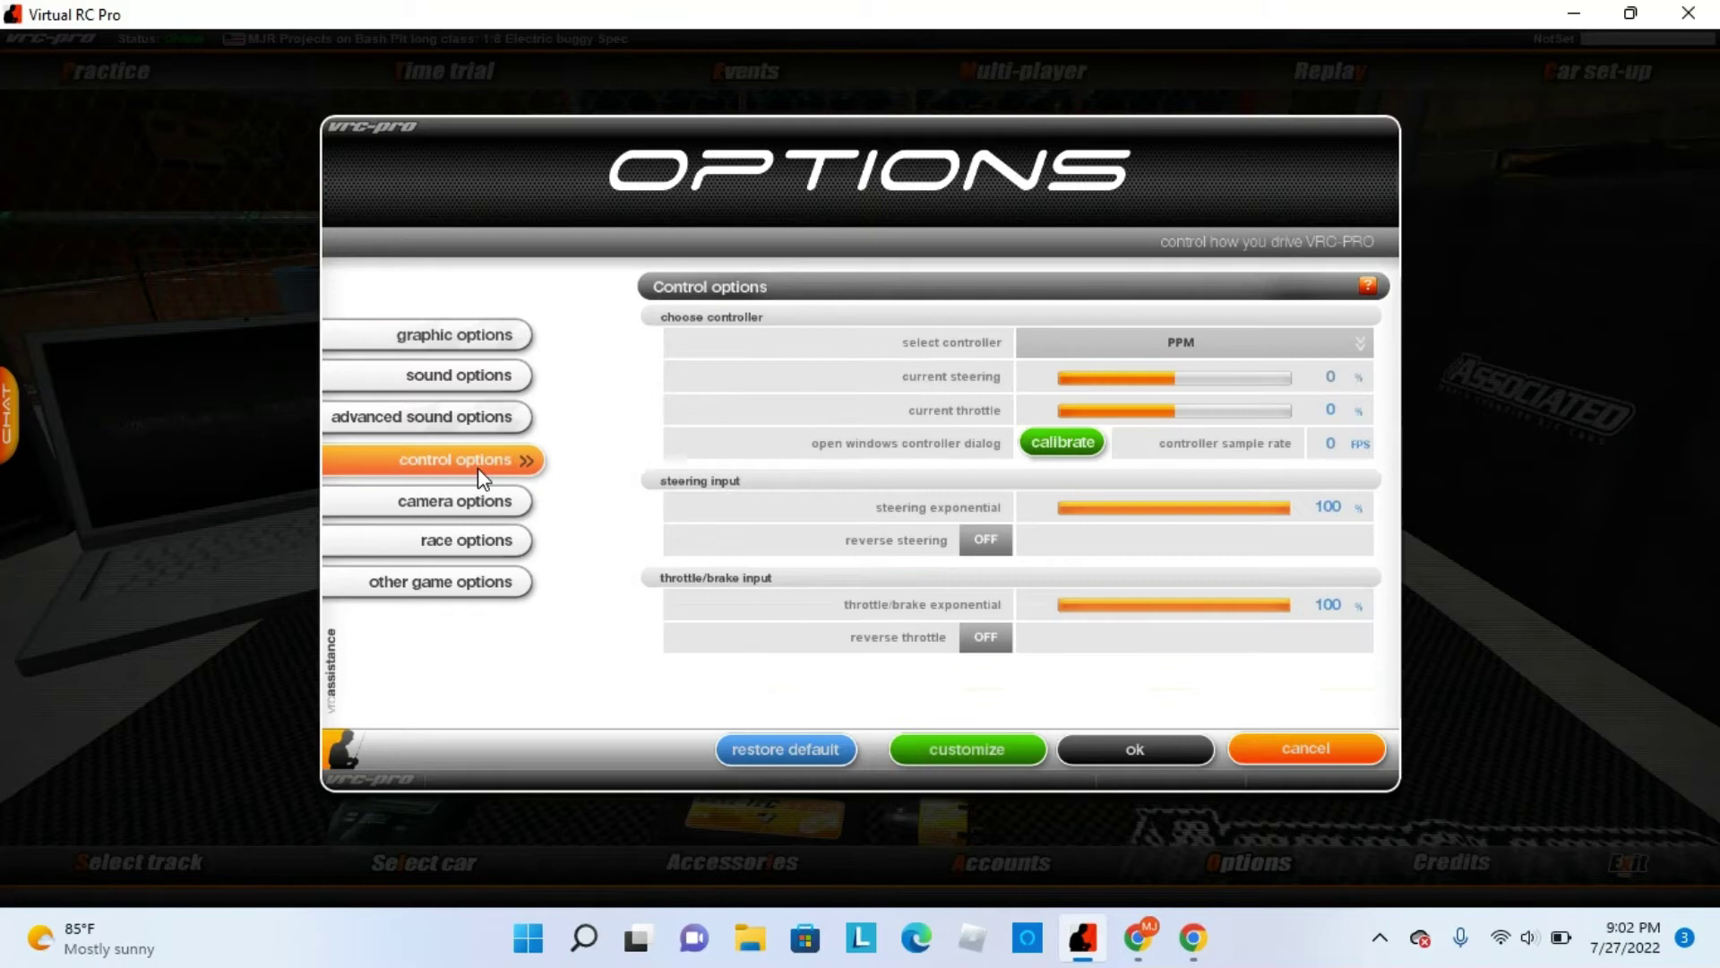
Step: Switch the selected controller to Keyboard and back to PPM
left_click(1353, 344)
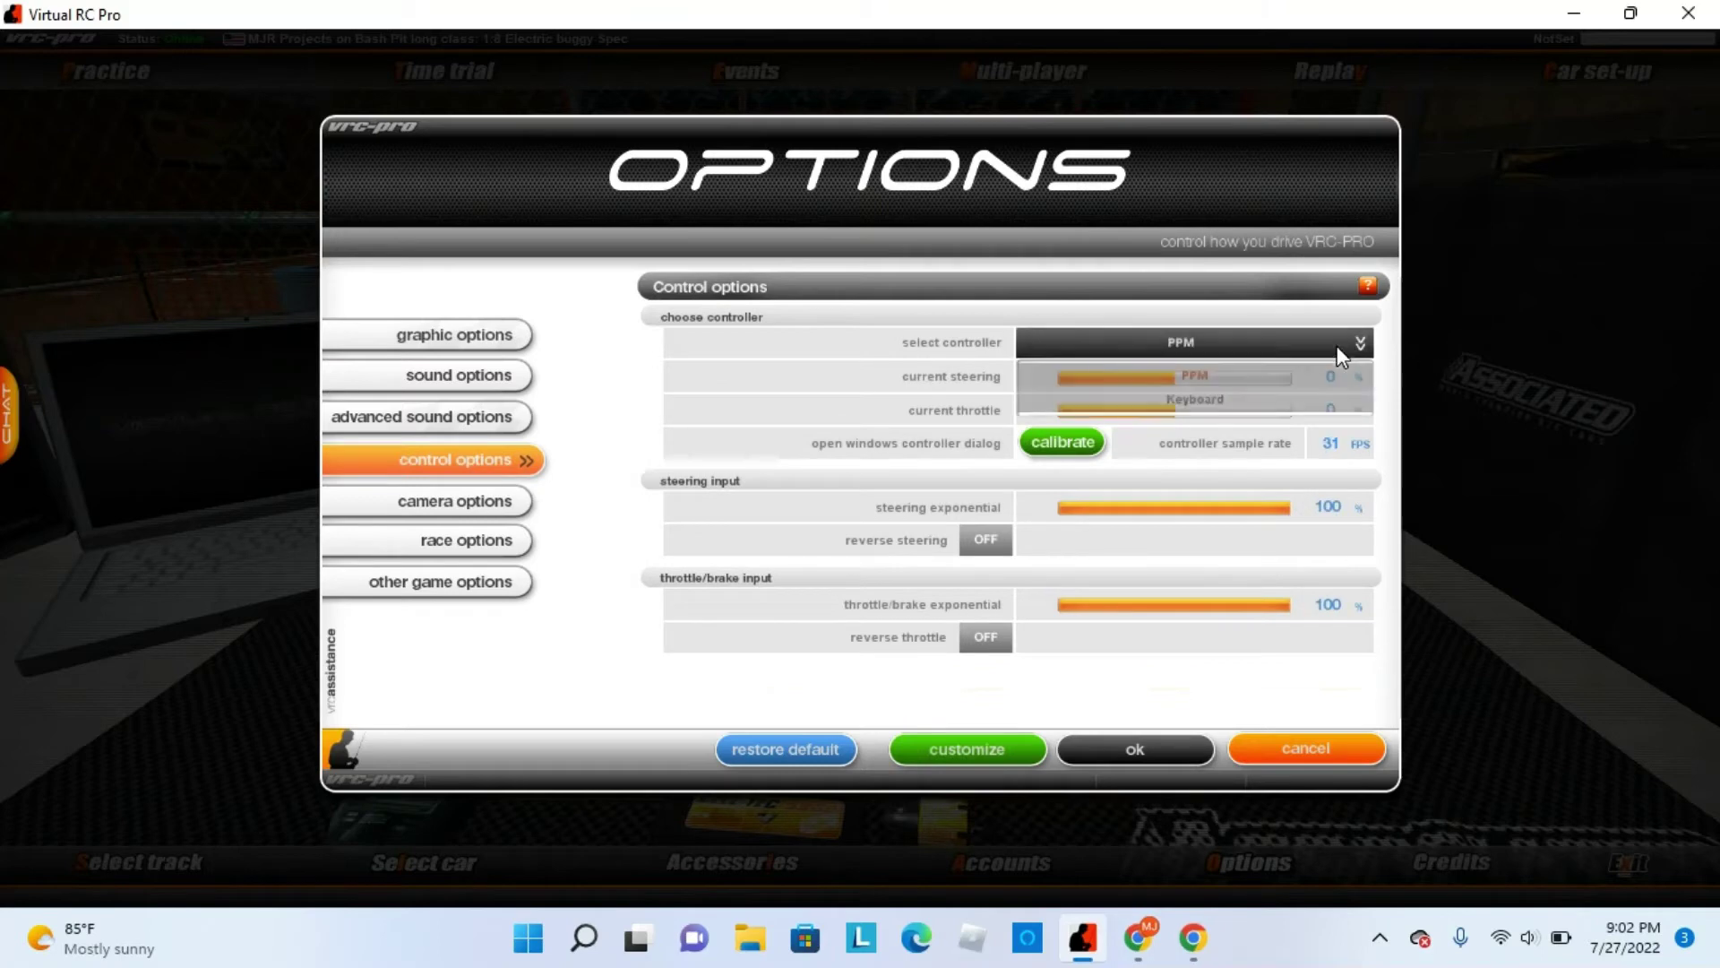
left_click(1264, 404)
left_click(1222, 346)
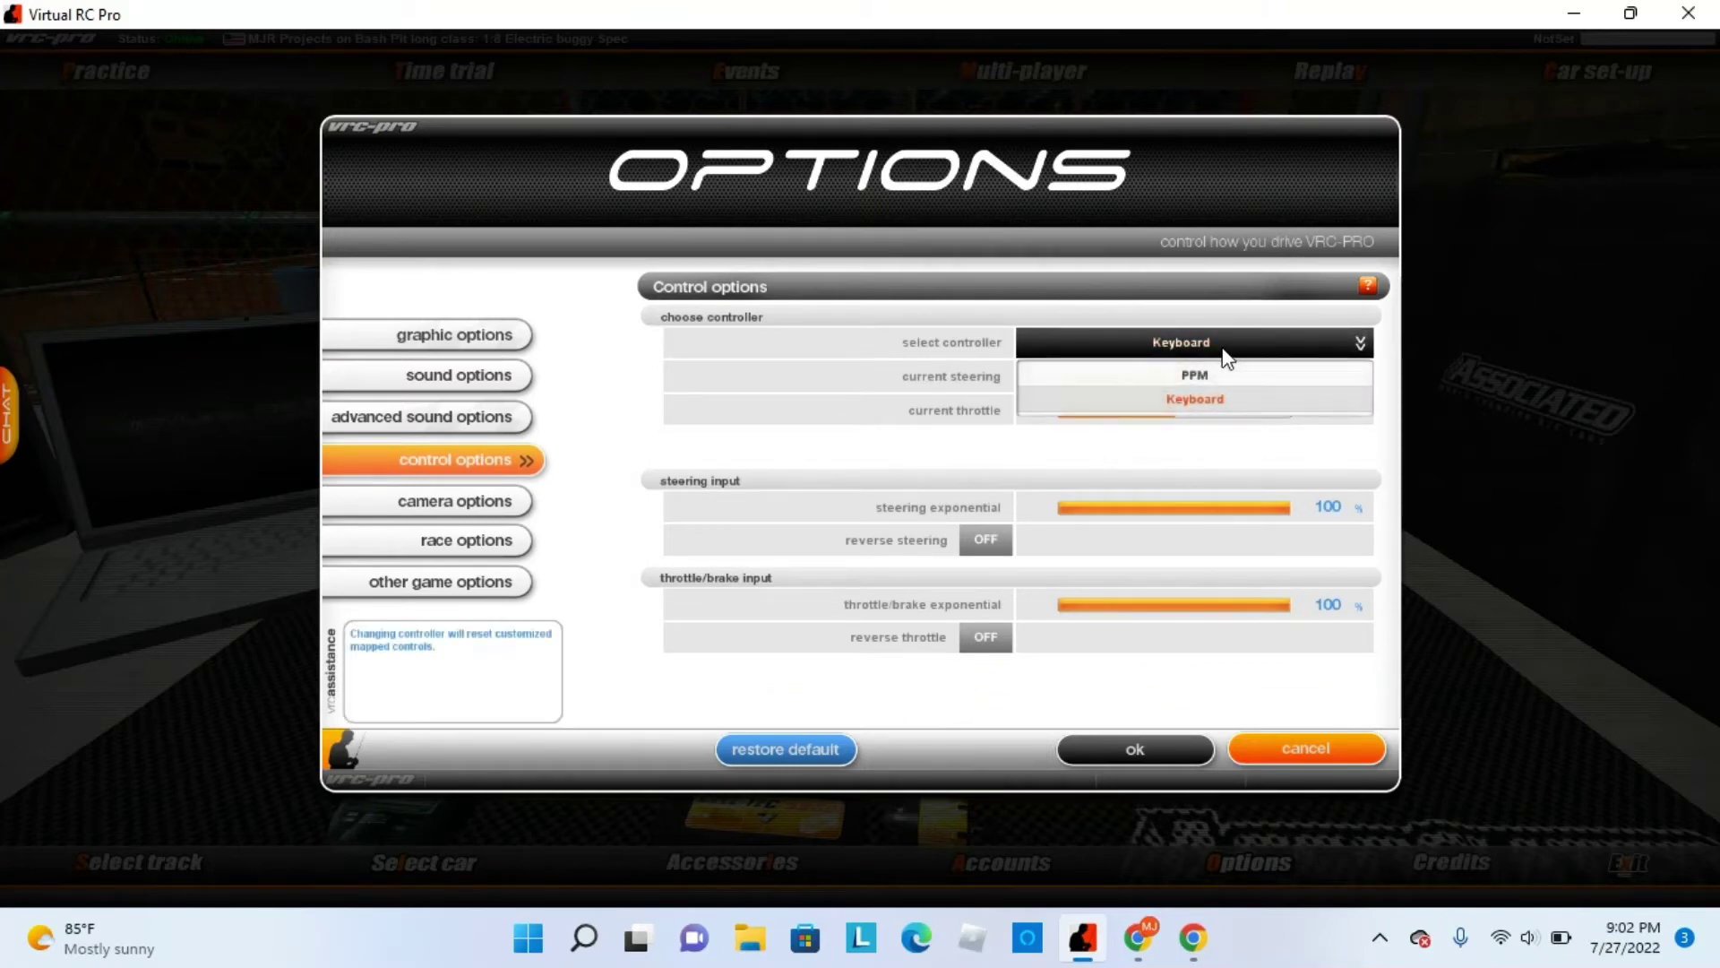
left_click(1225, 375)
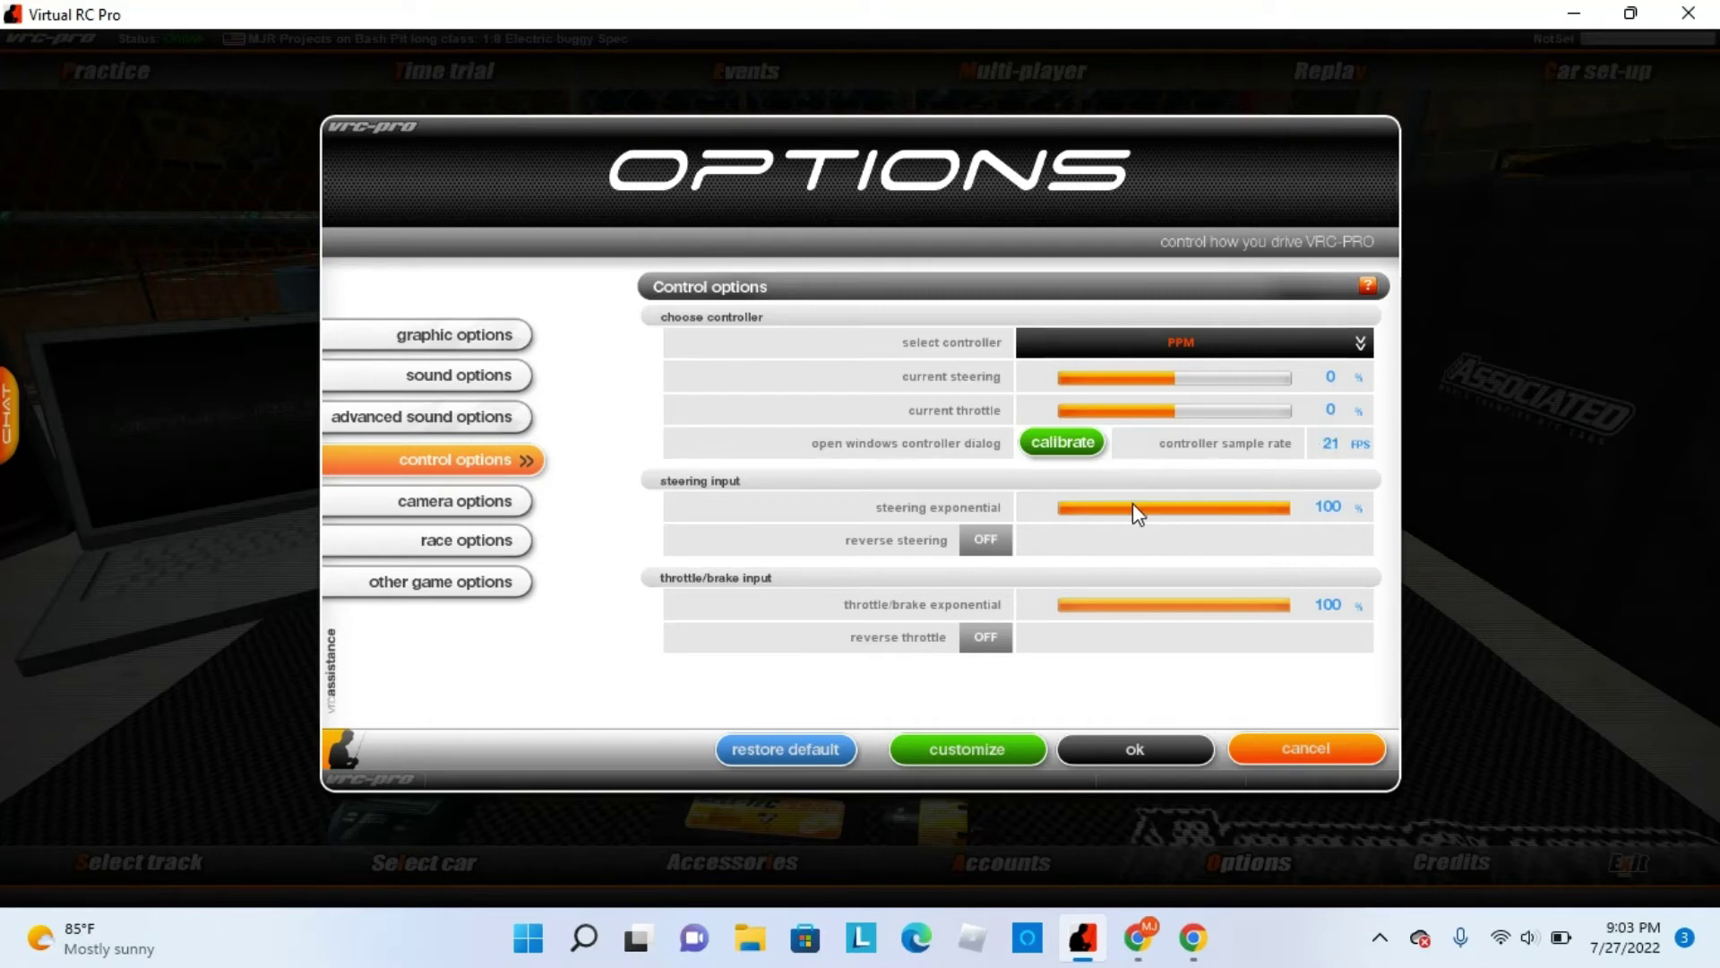
Step: Set the steering exponential and the throttle/brake exponential to 0% and save the control options
left_click_drag(1139, 513, 1332, 511)
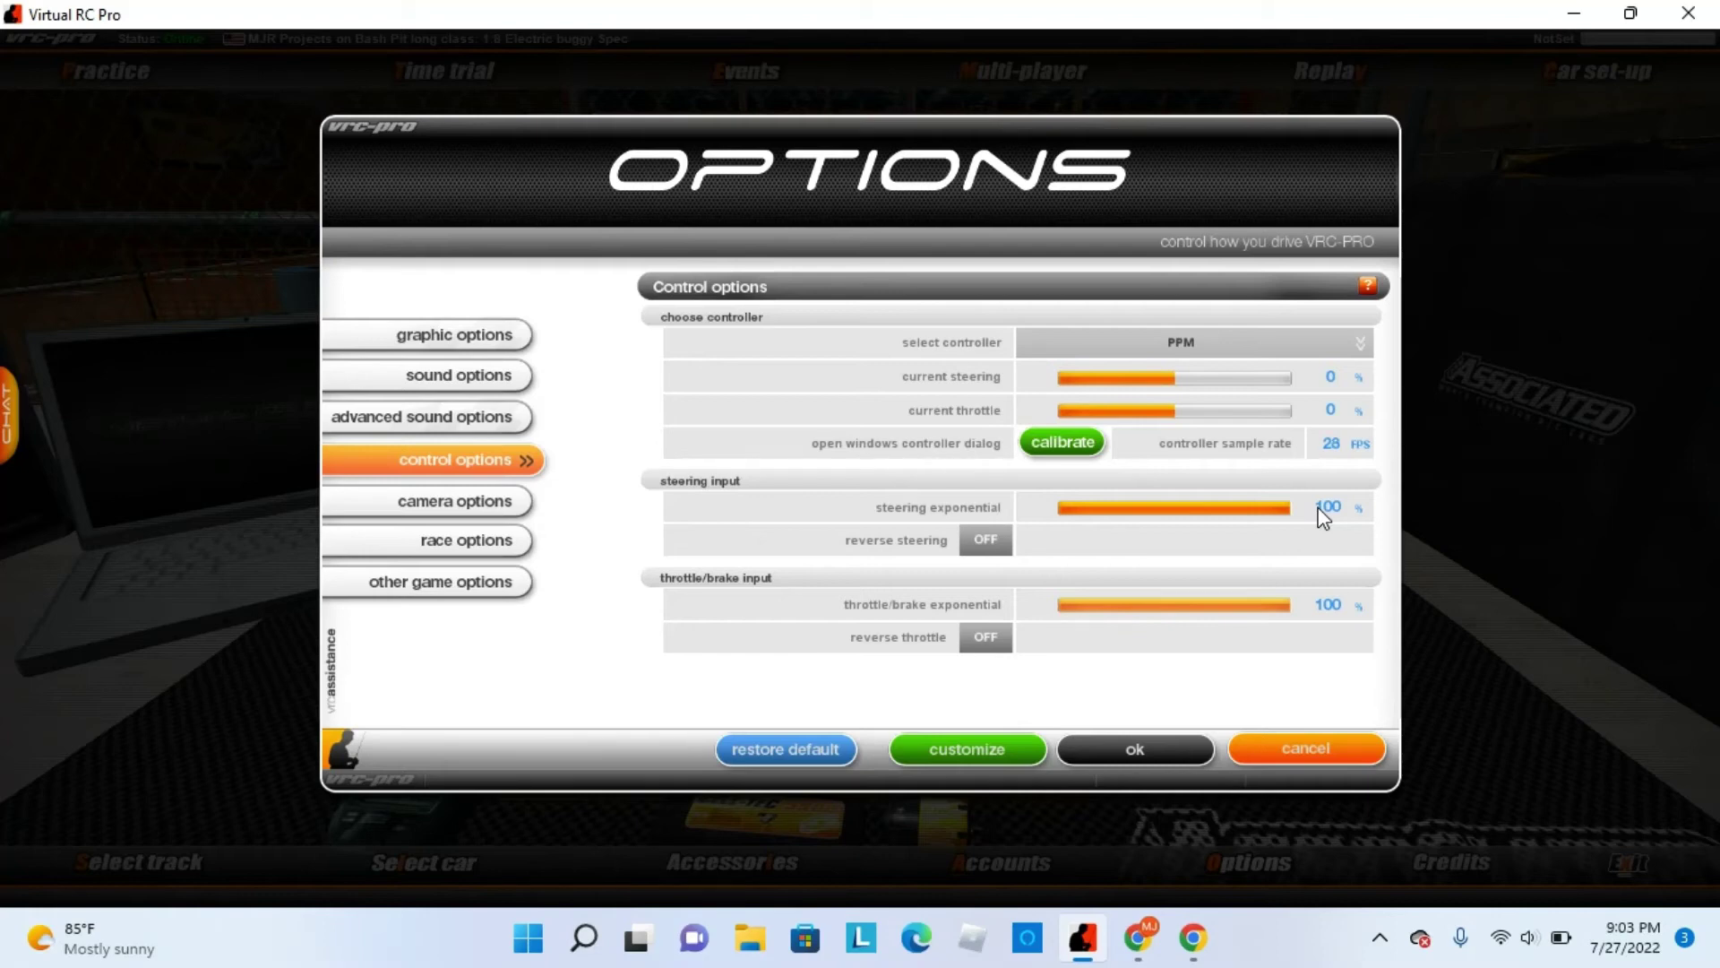
left_click_drag(1195, 509, 1173, 509)
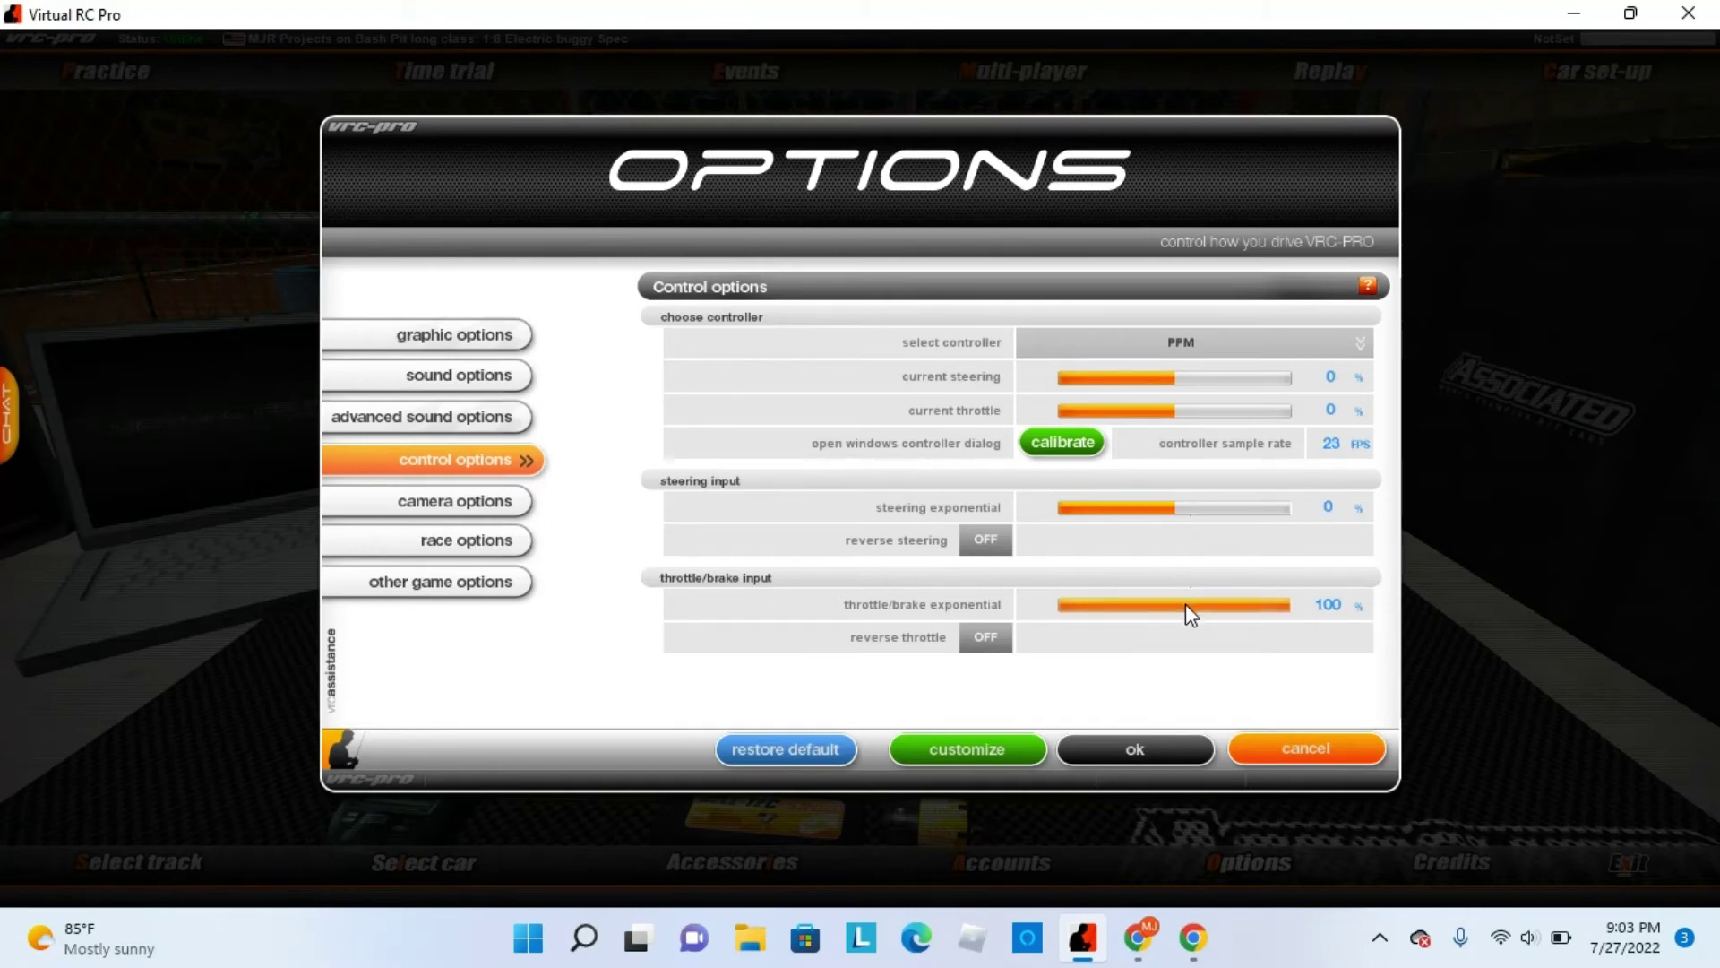
left_click_drag(1186, 607, 1174, 606)
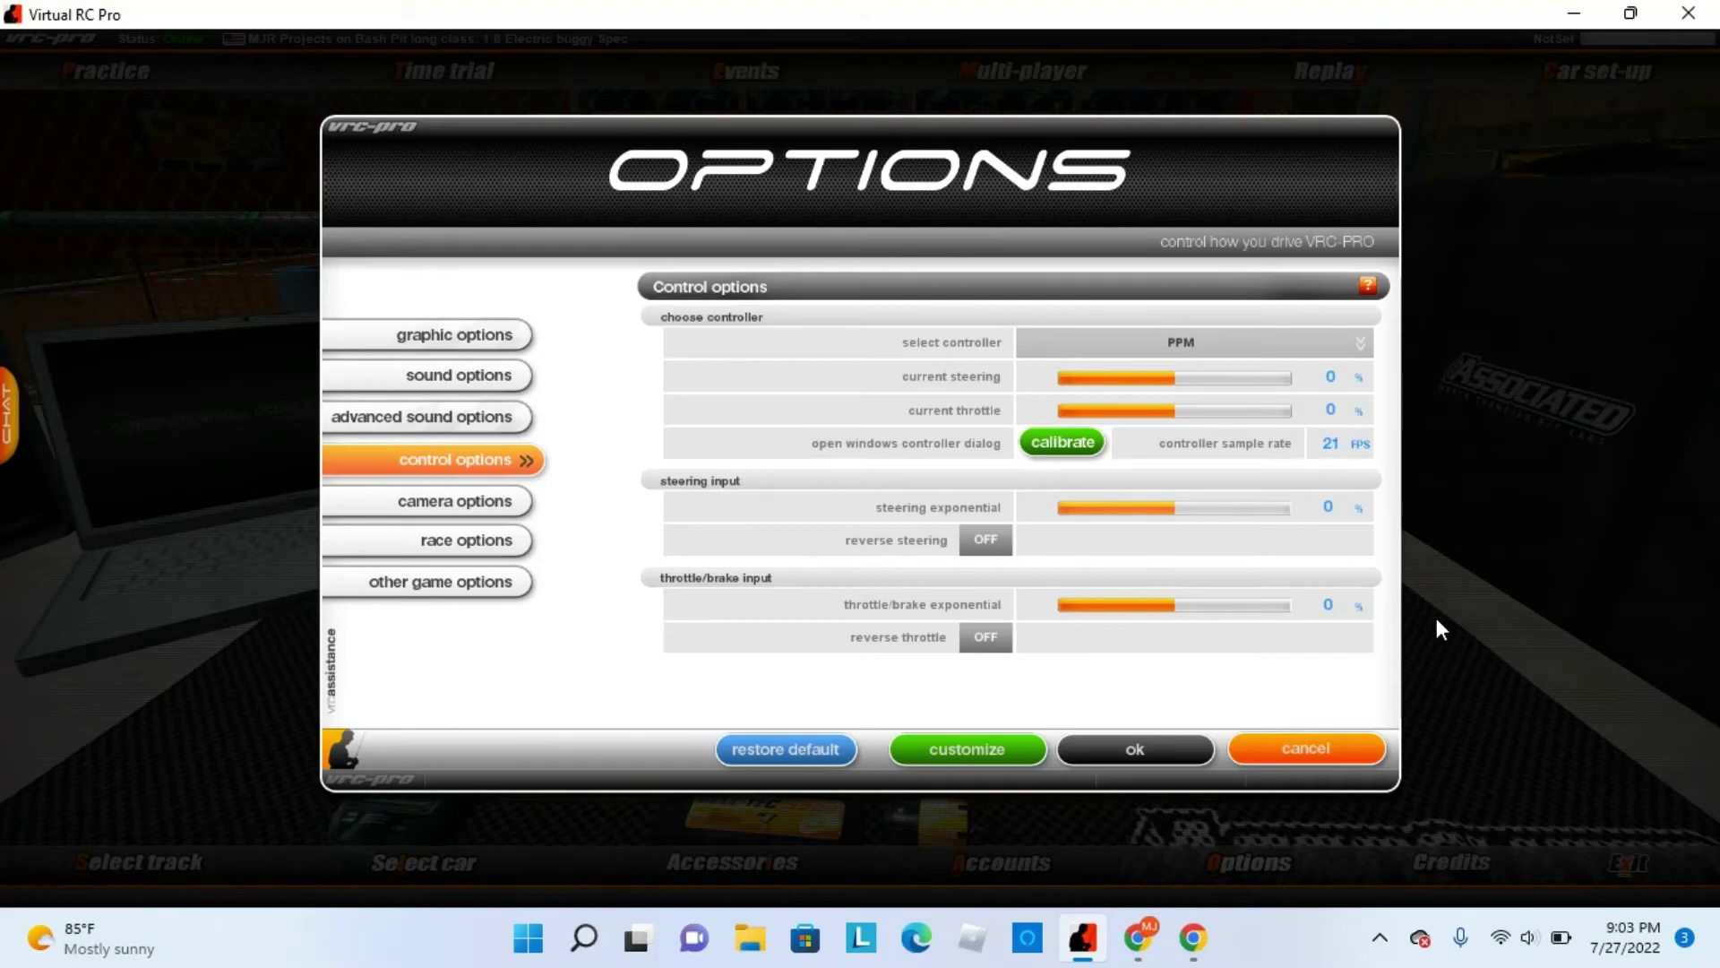
left_click(1127, 747)
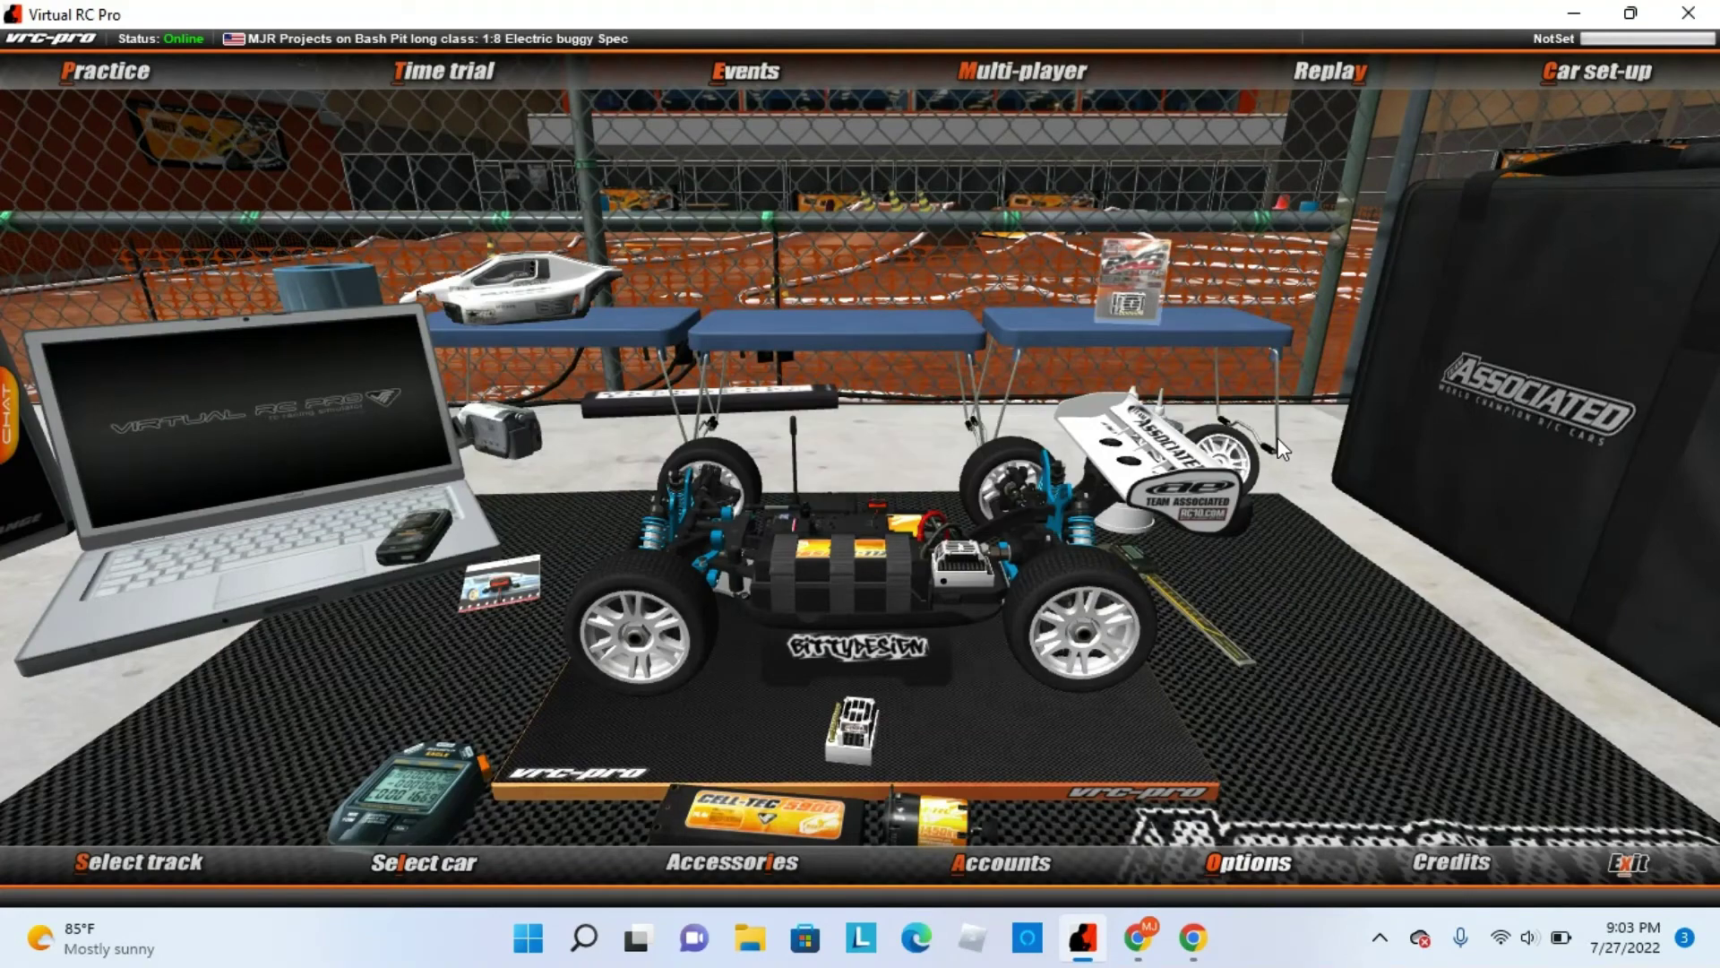
Step: Start a practice session on the VRC Bash Pit long layout with the existing practice settings
left_click(132, 66)
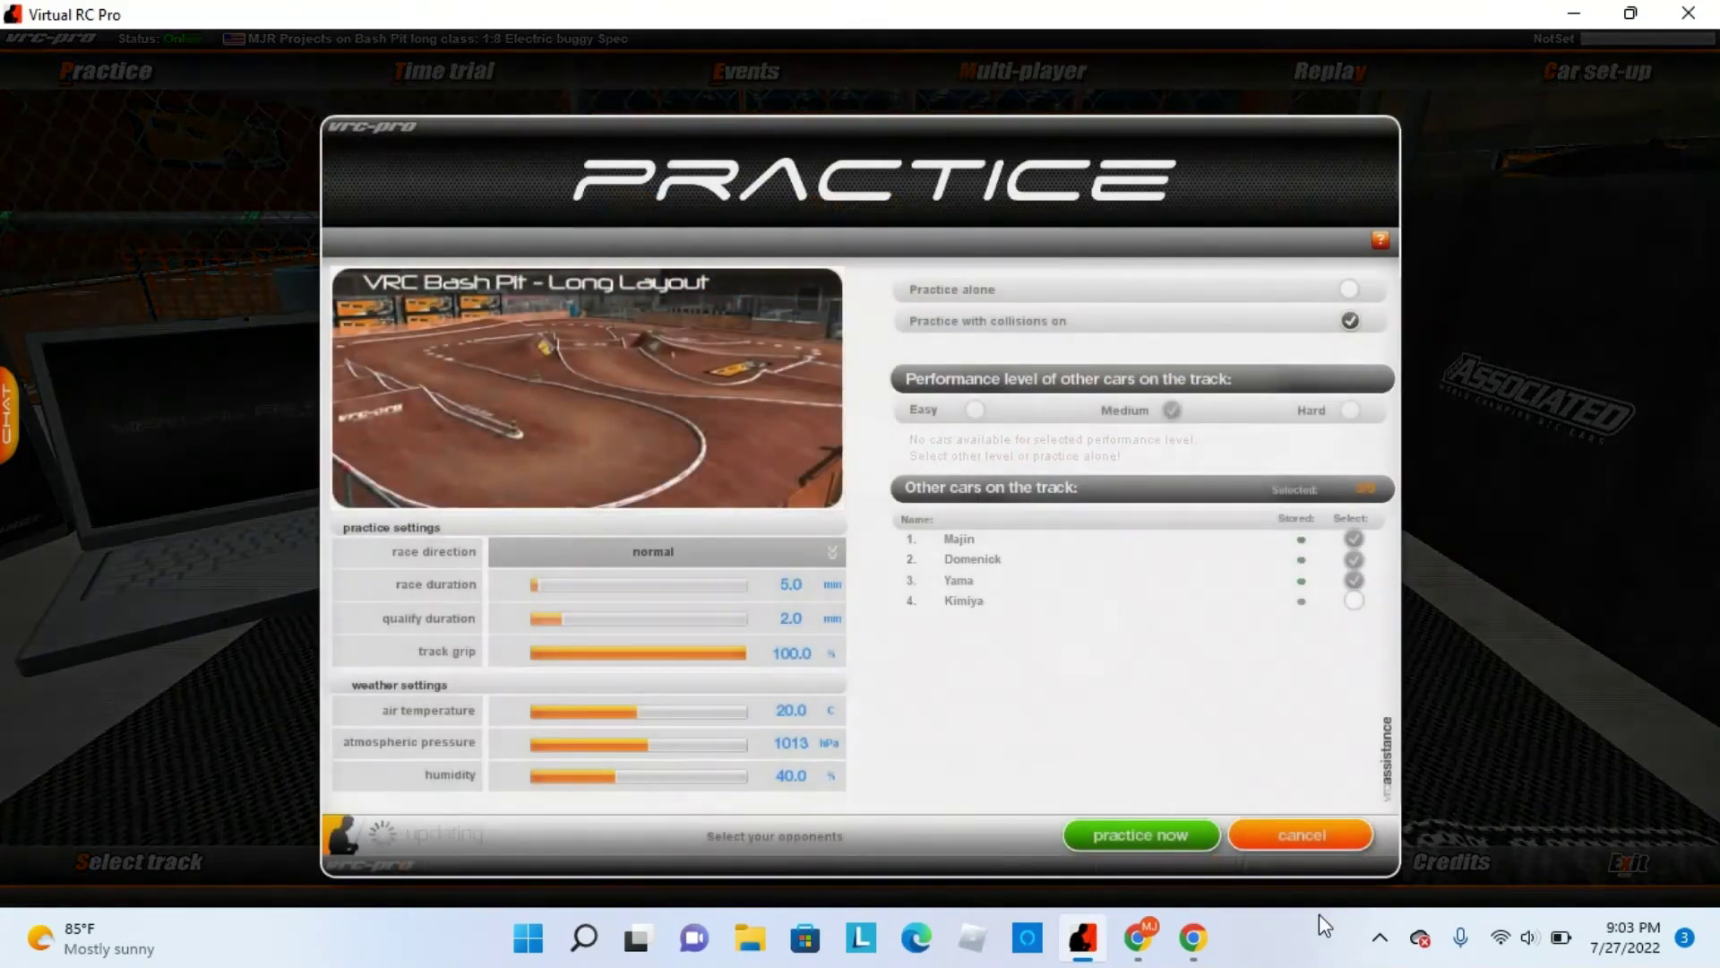
left_click(1175, 837)
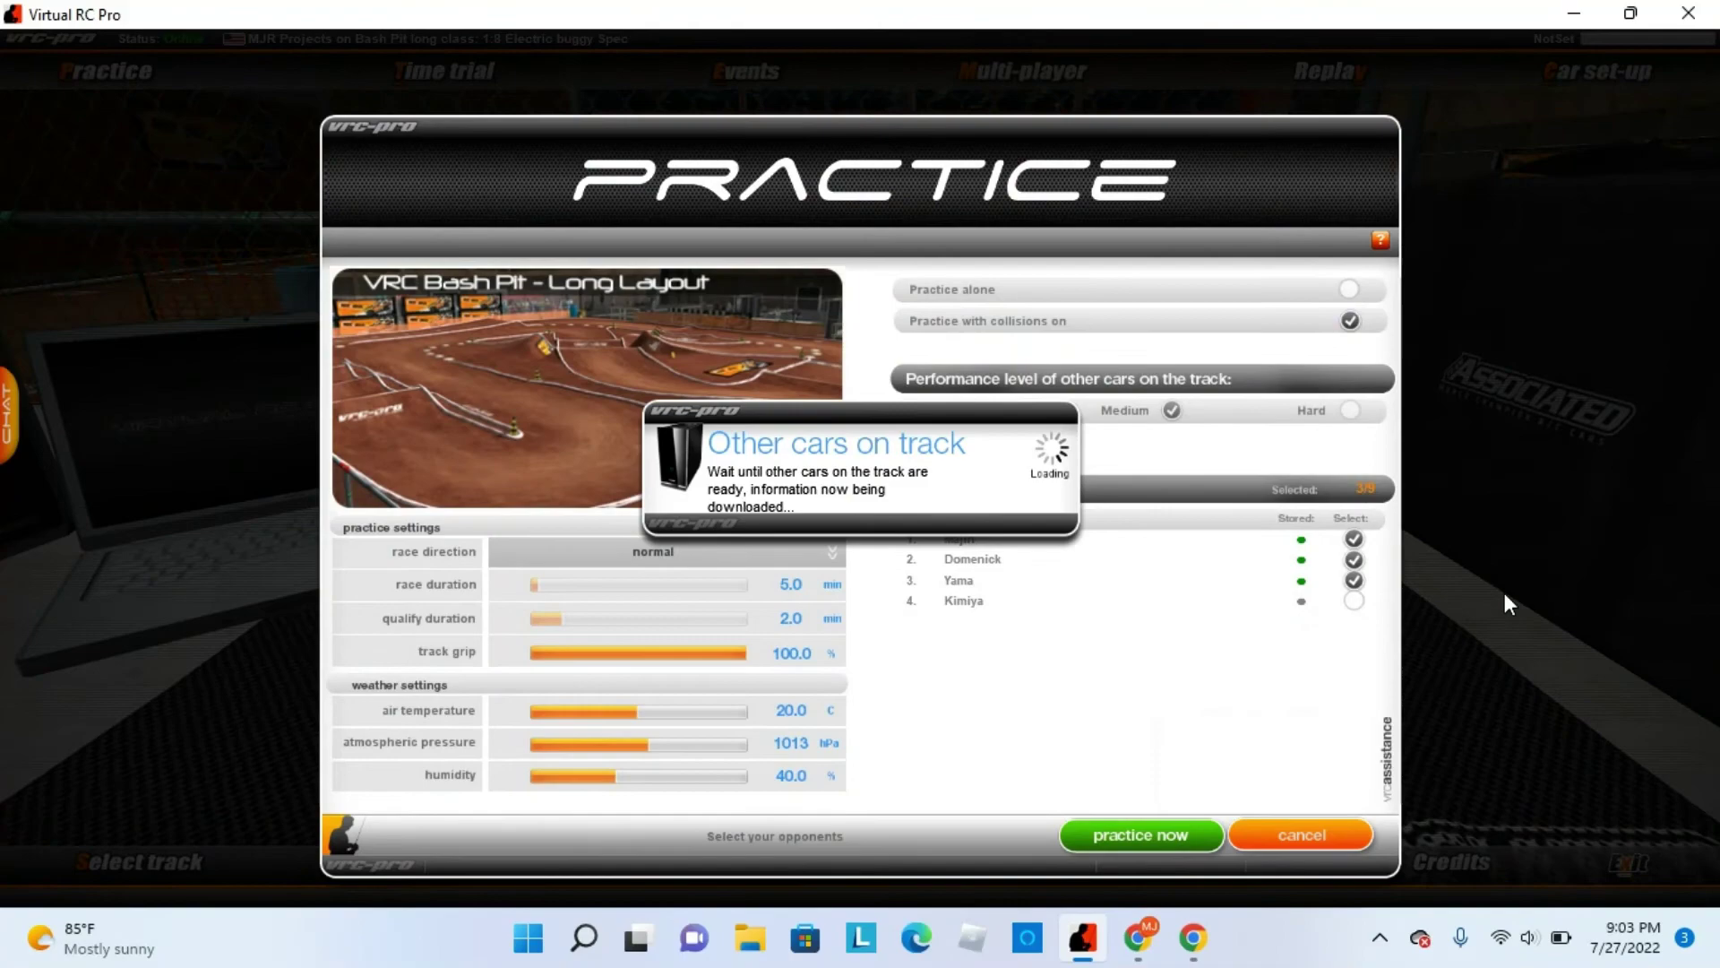